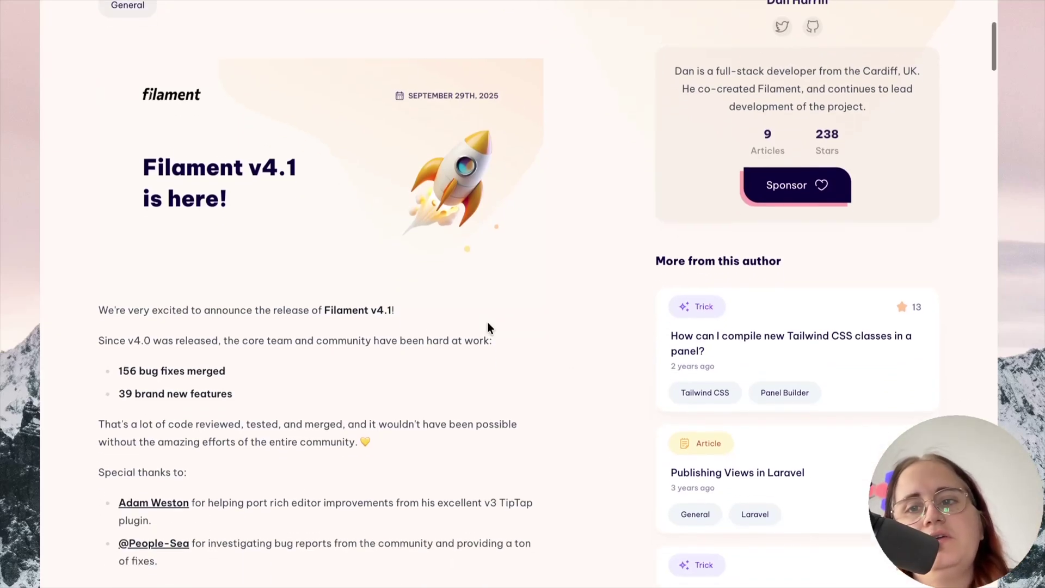
pyautogui.scroll(-3, 447, 375)
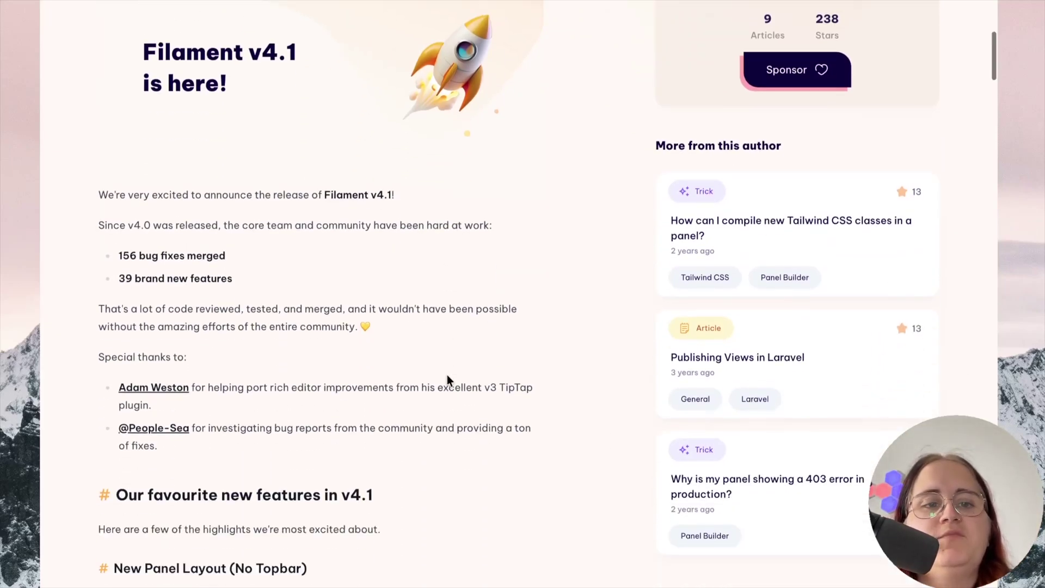
pyautogui.scroll(-3, 446, 376)
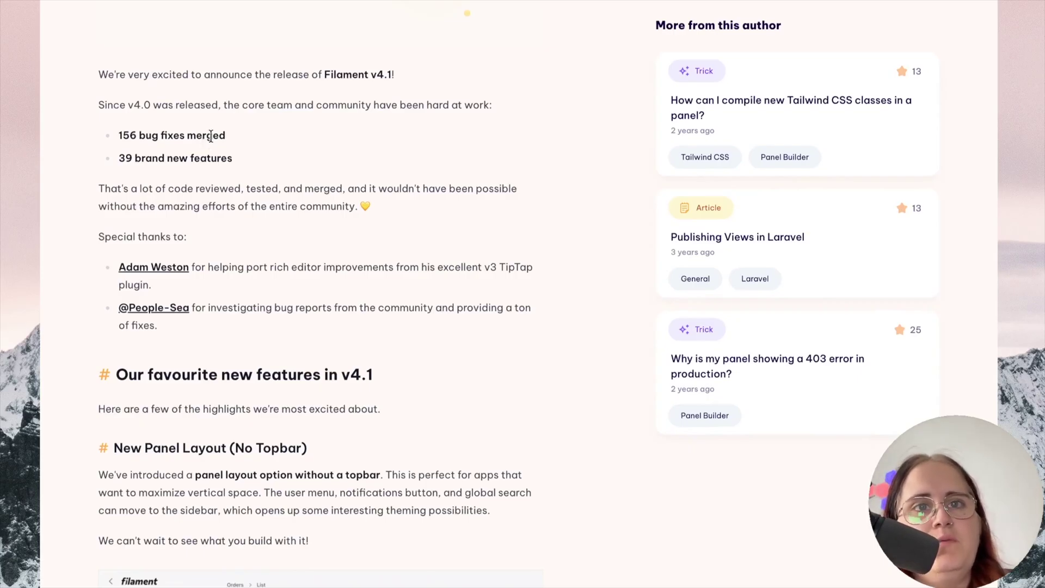
# - Highlight the bug-fixes and 39 brand new features lines in the v4.1 article
pyautogui.moveTo(227, 136); pyautogui.dragTo(141, 135)
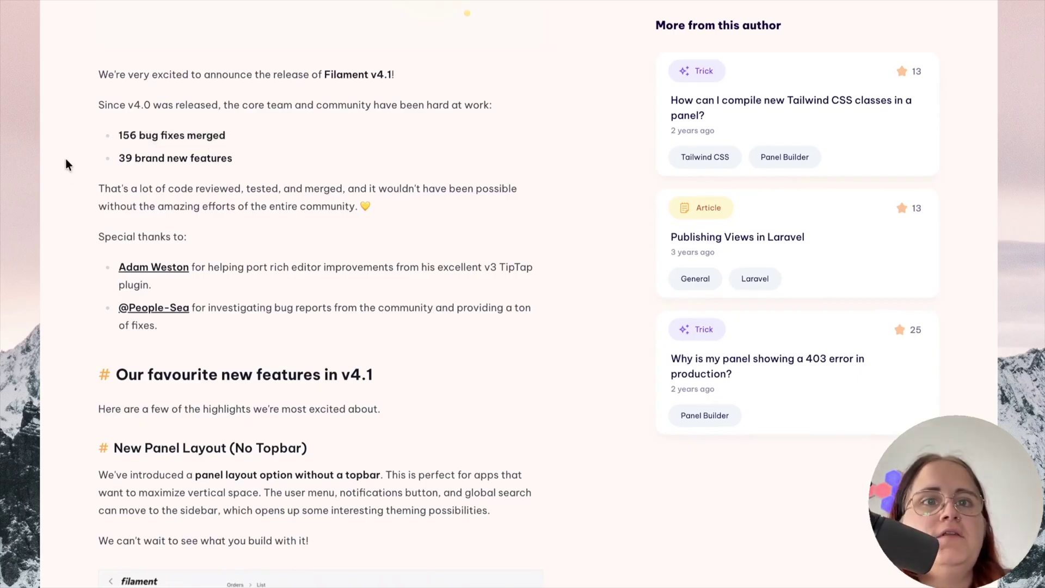
pyautogui.moveTo(66, 158); pyautogui.dragTo(262, 158)
pyautogui.scroll(-2, 459, 349)
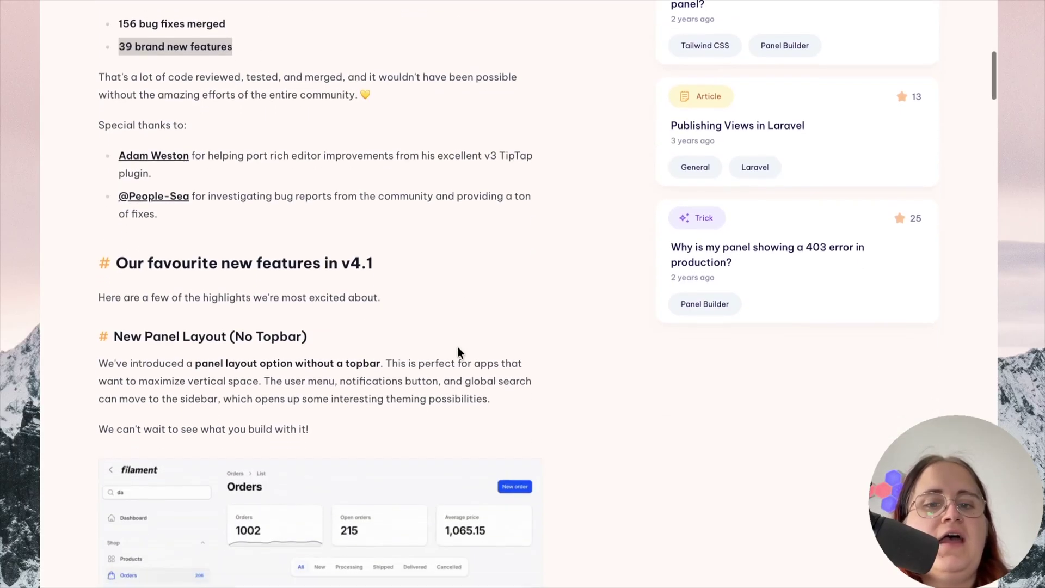
pyautogui.scroll(-2, 458, 351)
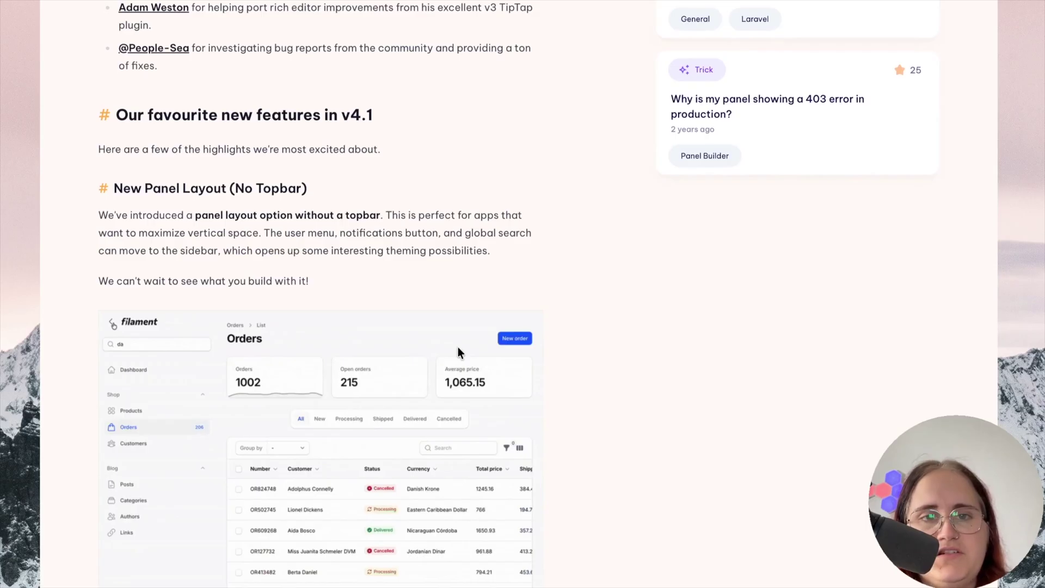
# - Load the local Filament course site's admin dashboard, then switch to PhpStorm
pyautogui.hotkey('ctrl', 't')
pyautogui.write('fila')
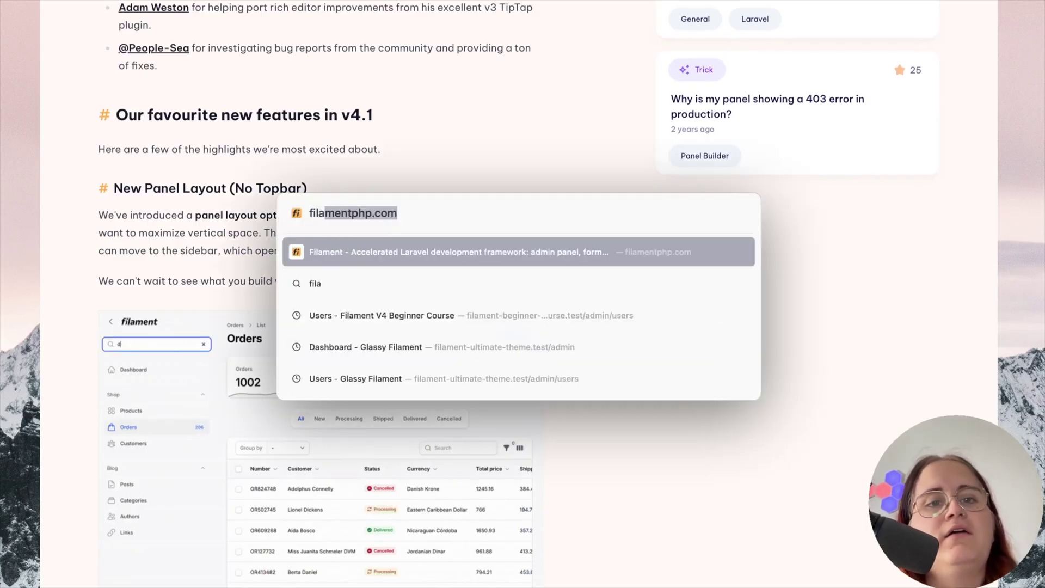
pyautogui.write('ment-')
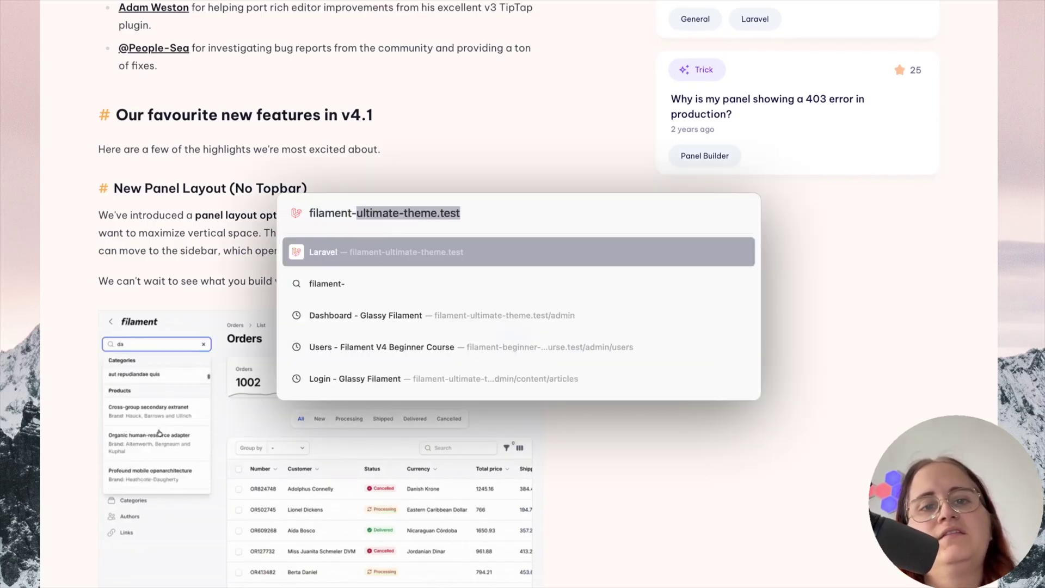
pyautogui.write('beg')
pyautogui.press('Return')
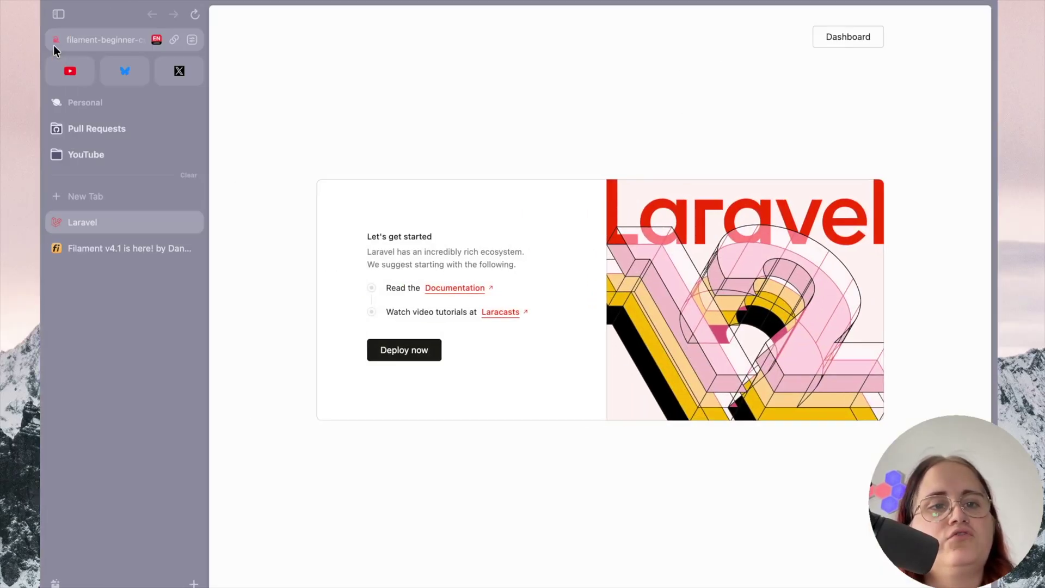
pyautogui.click(54, 41)
pyautogui.click(139, 74)
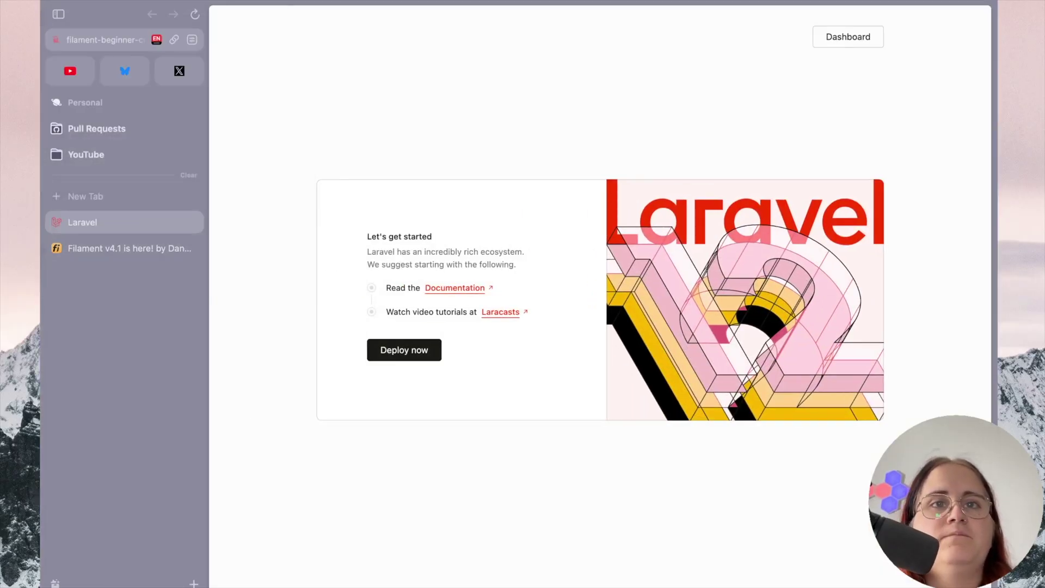
pyautogui.hotkey('ctrl', 'Left')
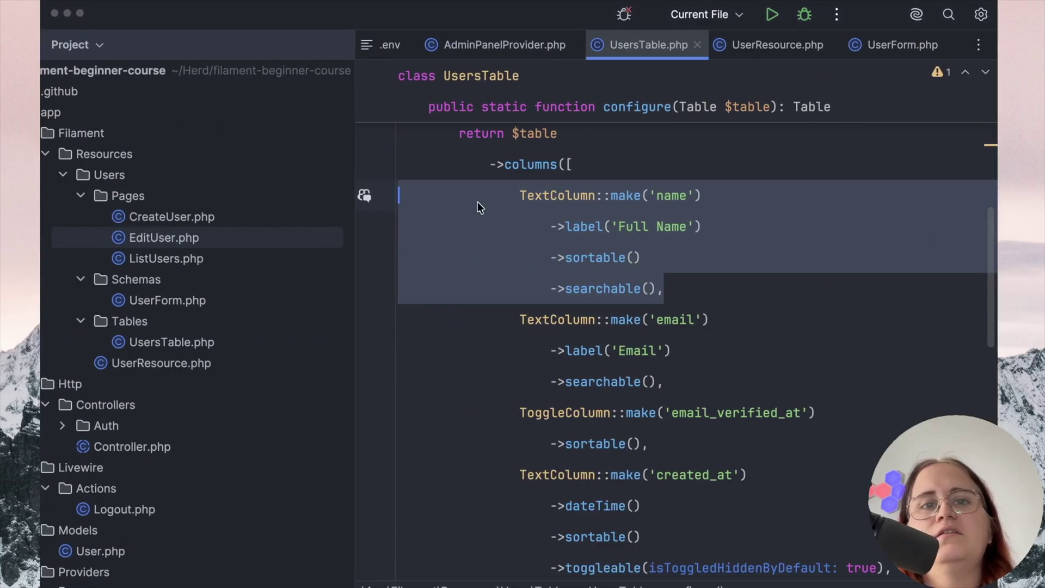
# - Add ->topbar(false) after ->login() in AdminPanelProvider.php
pyautogui.click(488, 45)
pyautogui.click(598, 214)
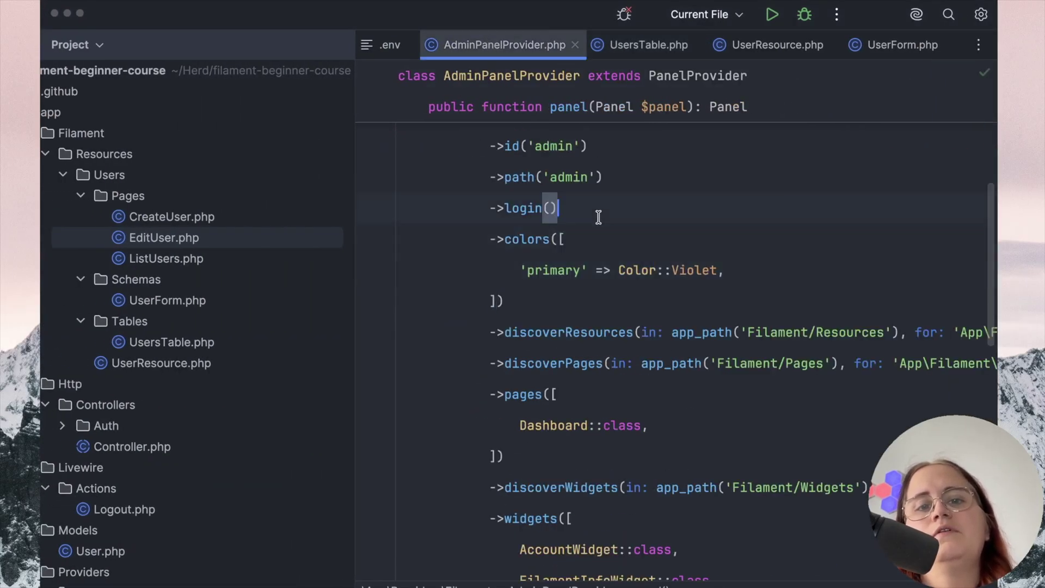
pyautogui.press('Return')
pyautogui.write('->top')
pyautogui.press('Return')
pyautogui.write('f')
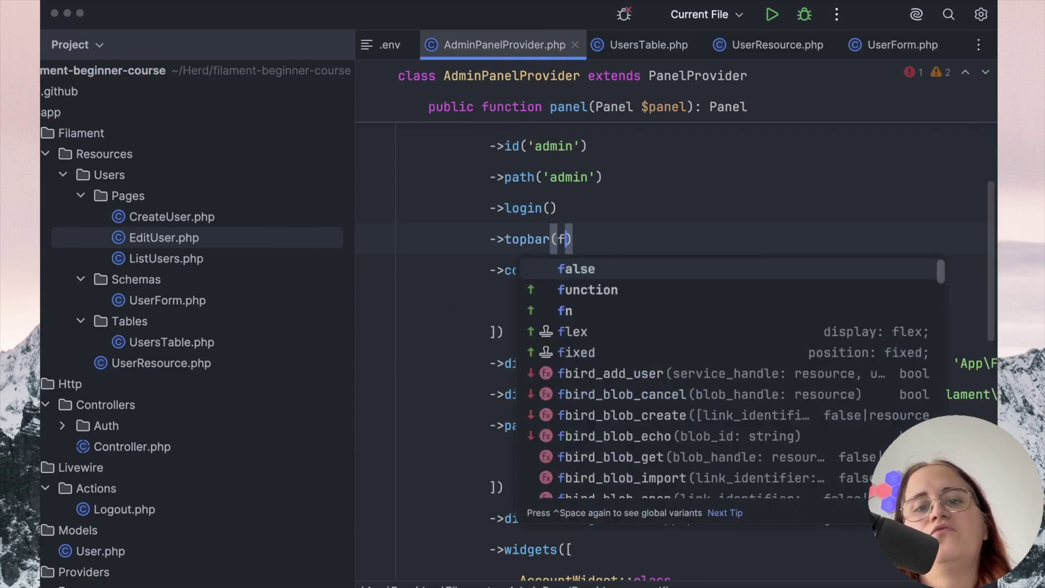
pyautogui.write('alse')
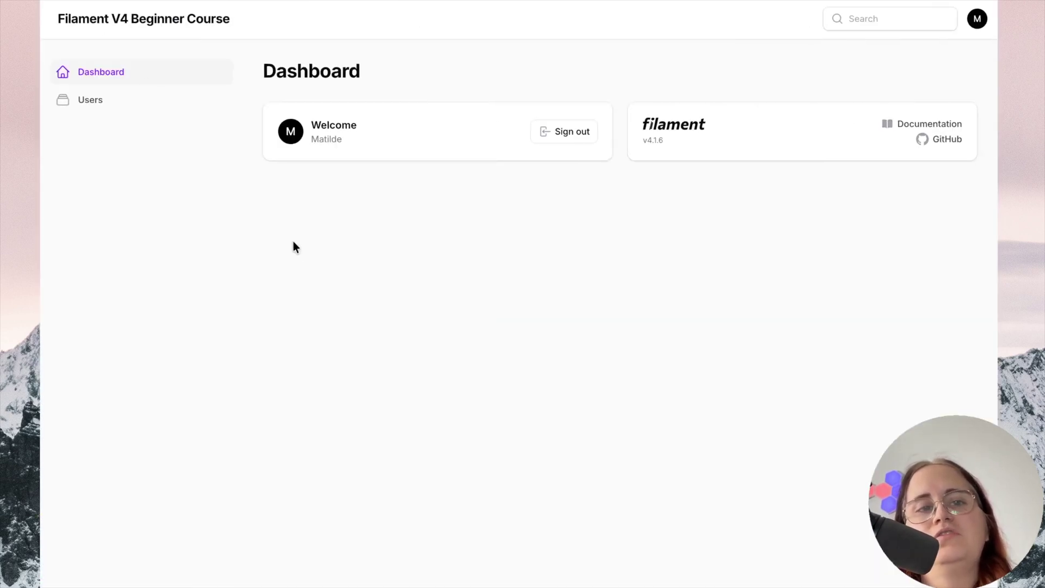
# - Reload the dashboard and toggle dark then light theme from the sidebar user menu
pyautogui.press('super+r')
pyautogui.click(205, 579)
pyautogui.click(125, 515)
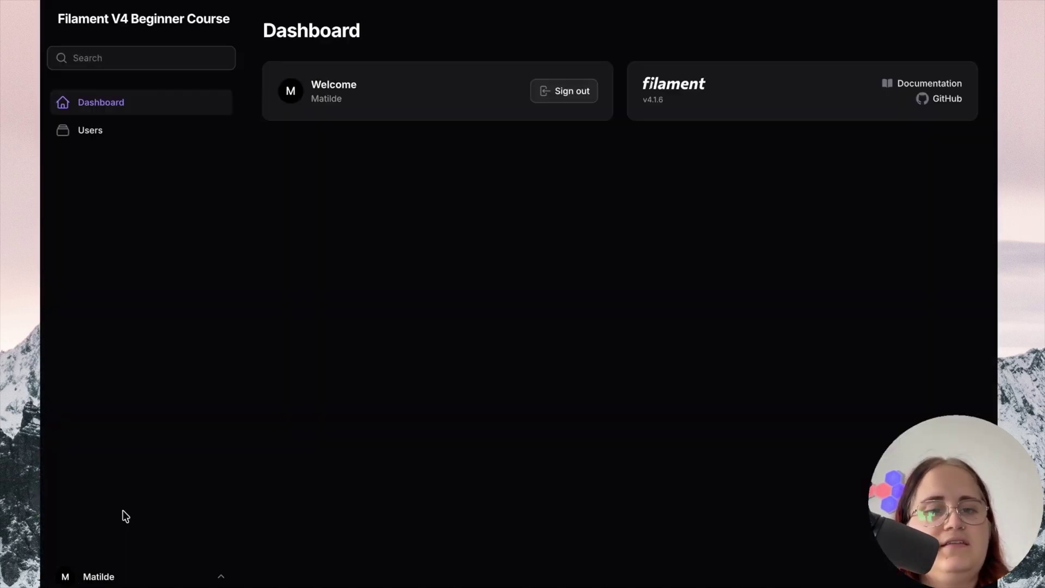
pyautogui.click(126, 576)
pyautogui.click(79, 513)
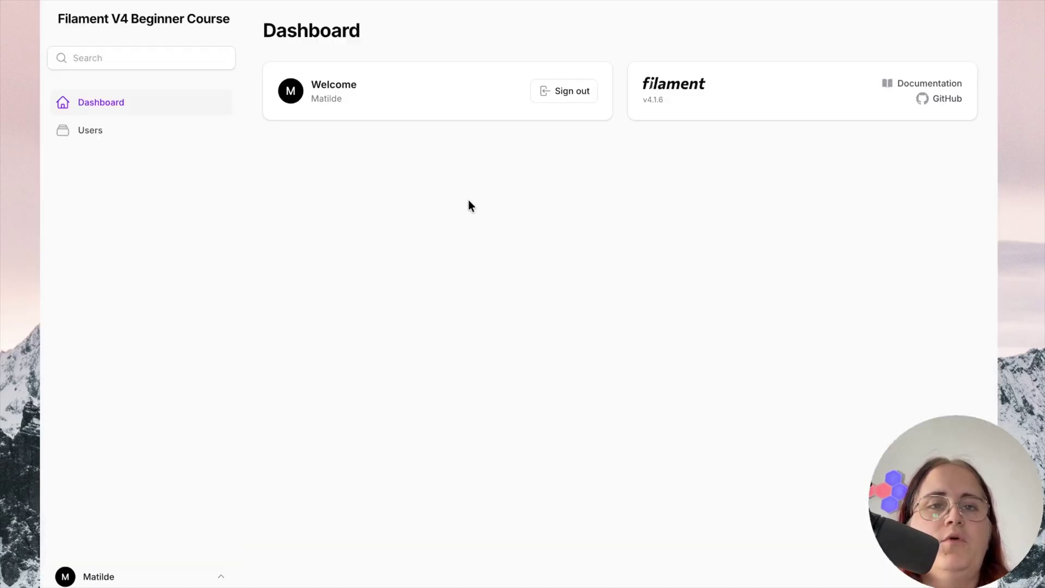
pyautogui.click(190, 54)
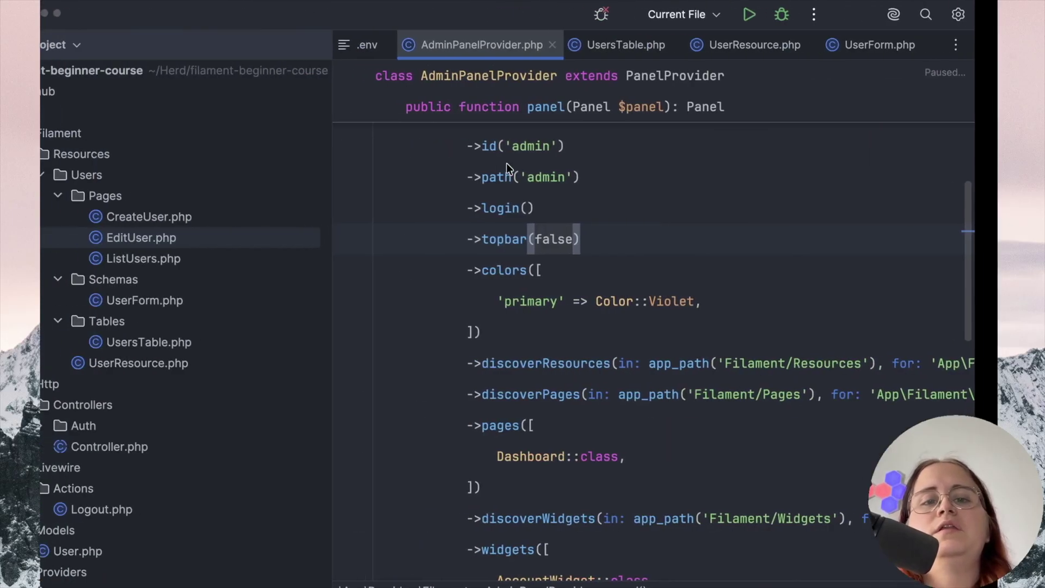
# - Add ->sidebarCollapsibleOnDesktop() below topbar(false) and reload the dashboard
pyautogui.press('Return')
pyautogui.write('->sid')
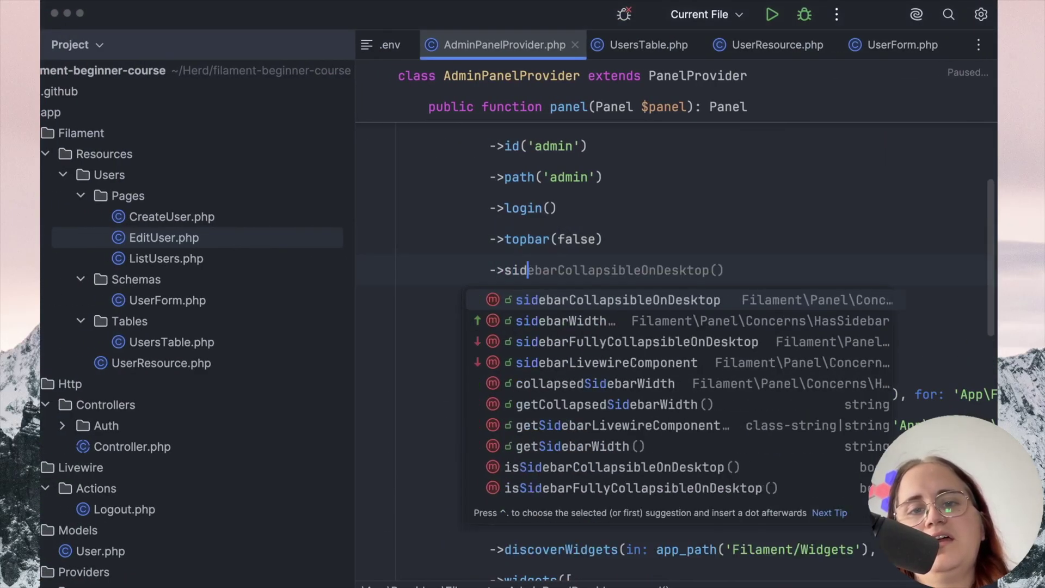
pyautogui.press('Return')
pyautogui.press('super+Tab')
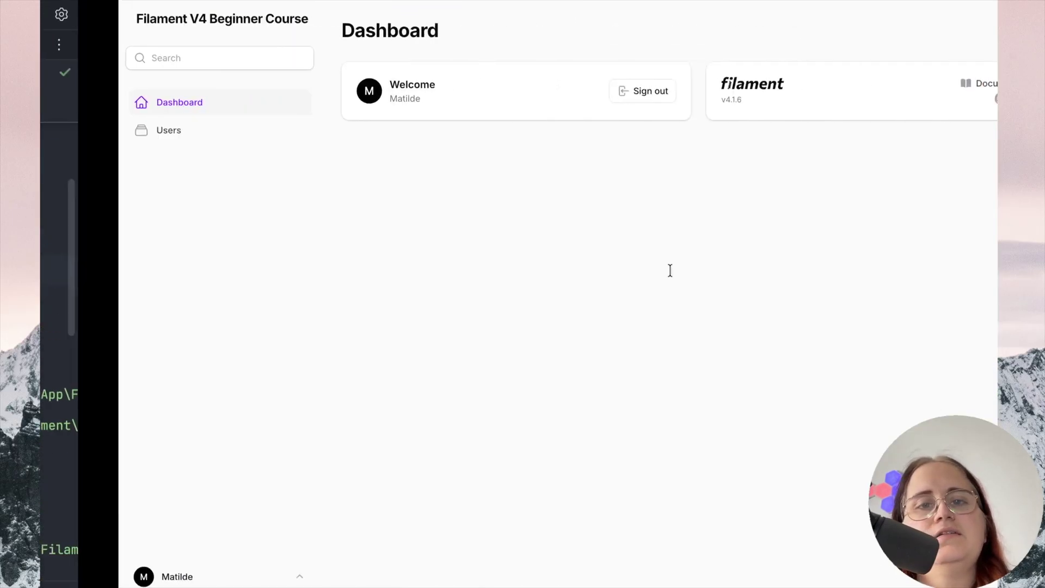
pyautogui.press('super+r')
# - Collapse and expand the sidebar while visiting Users and Dashboard, then show the browser tabs
pyautogui.click(60, 22)
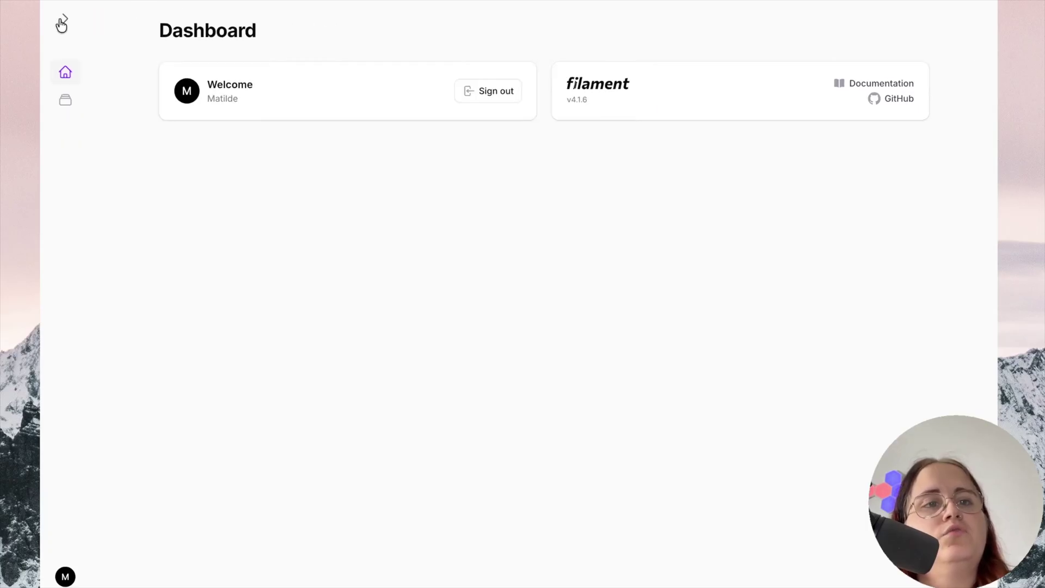
pyautogui.click(65, 577)
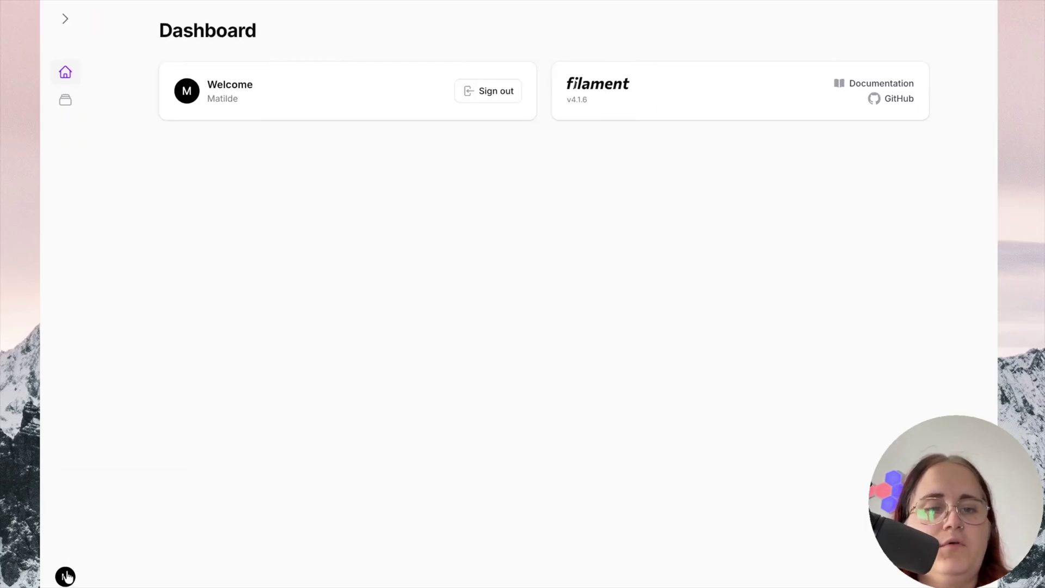
pyautogui.click(67, 22)
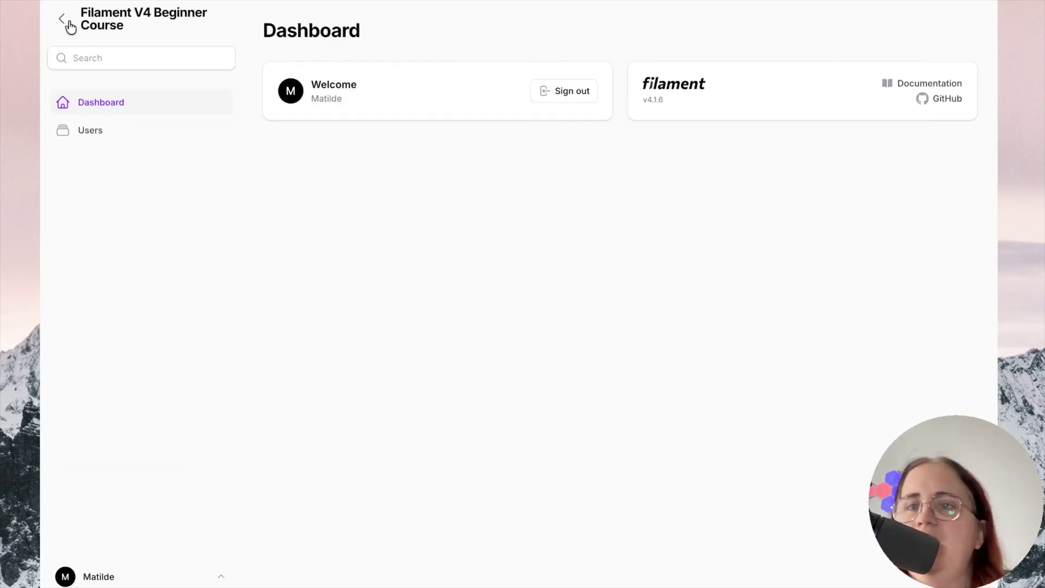
pyautogui.click(164, 133)
pyautogui.click(168, 101)
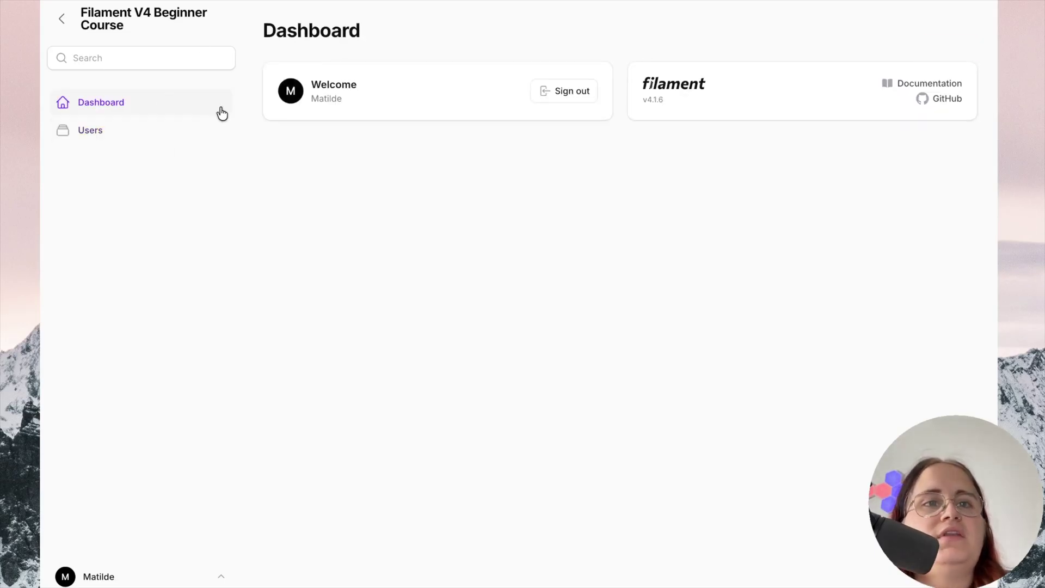
pyautogui.click(63, 20)
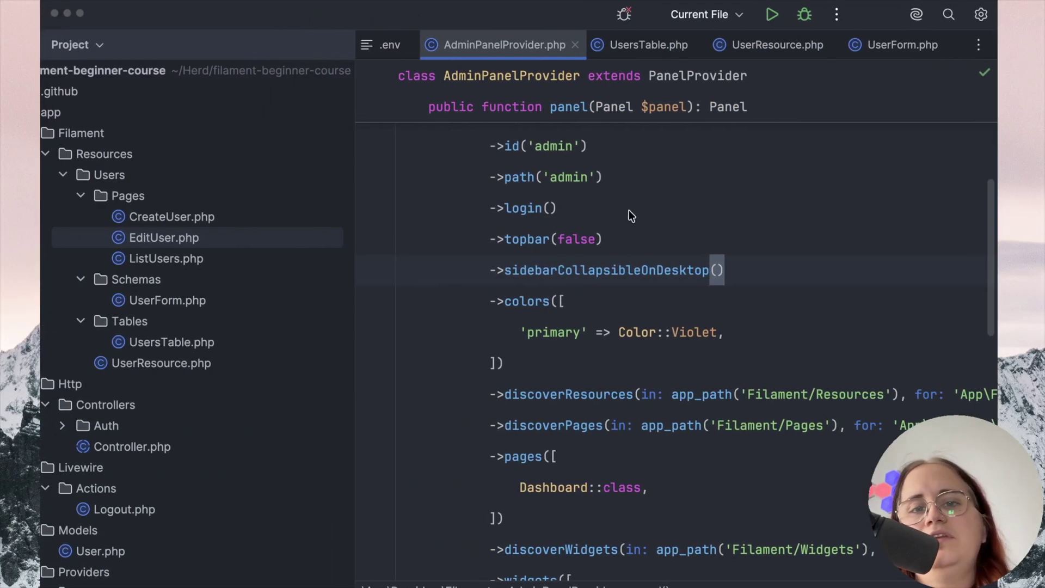
pyautogui.hotkey('ctrl', 'Right')
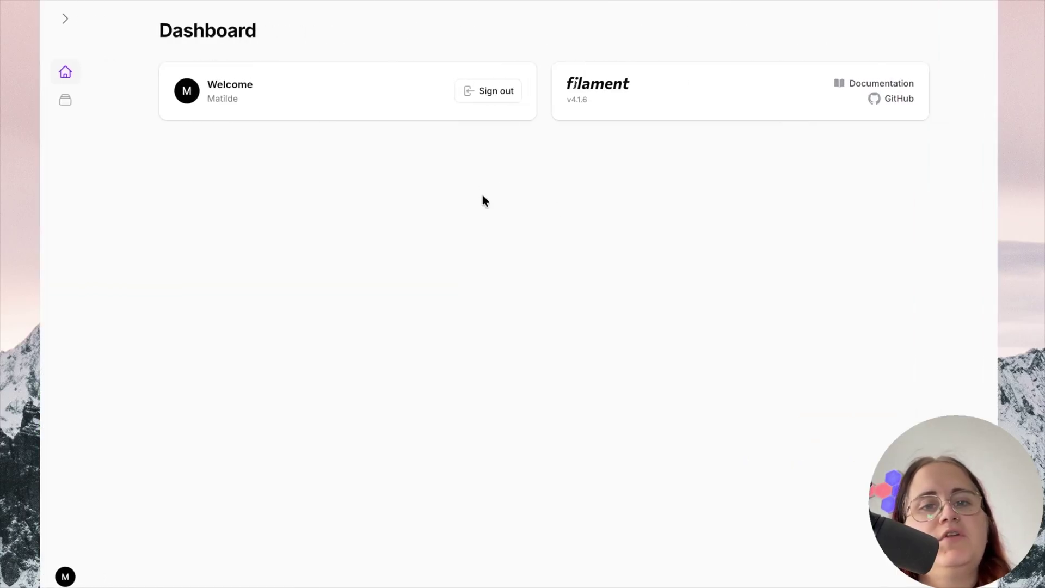
pyautogui.press('super+s')
# - View the RichEditor grid tool example in the v4.1 article, then return to PhpStorm
pyautogui.click(139, 252)
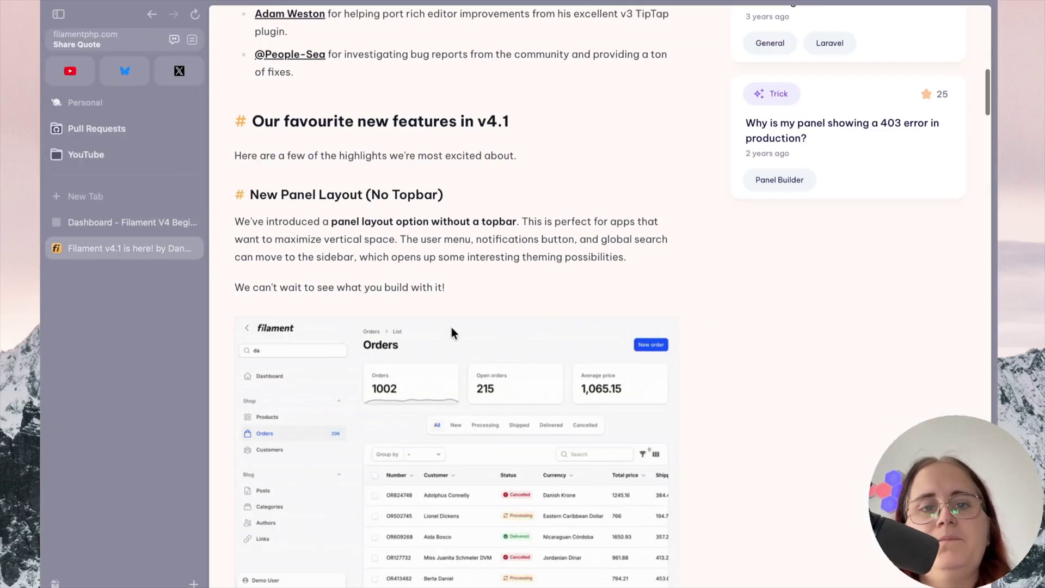
pyautogui.scroll(-5, 451, 327)
pyautogui.scroll(-5, 452, 328)
pyautogui.scroll(-3, 452, 327)
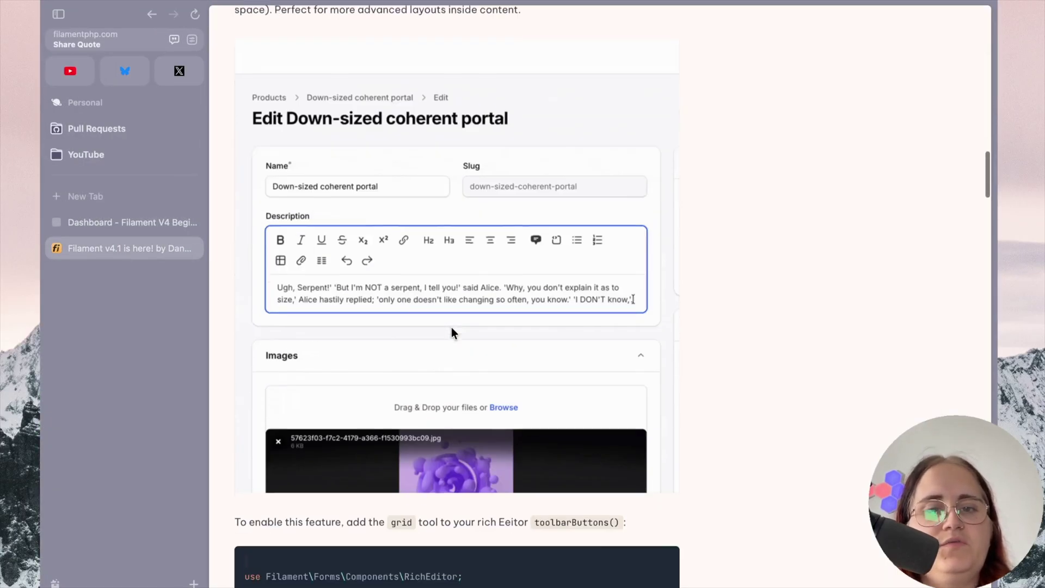
pyautogui.scroll(-3, 452, 330)
pyautogui.scroll(-3, 292, 373)
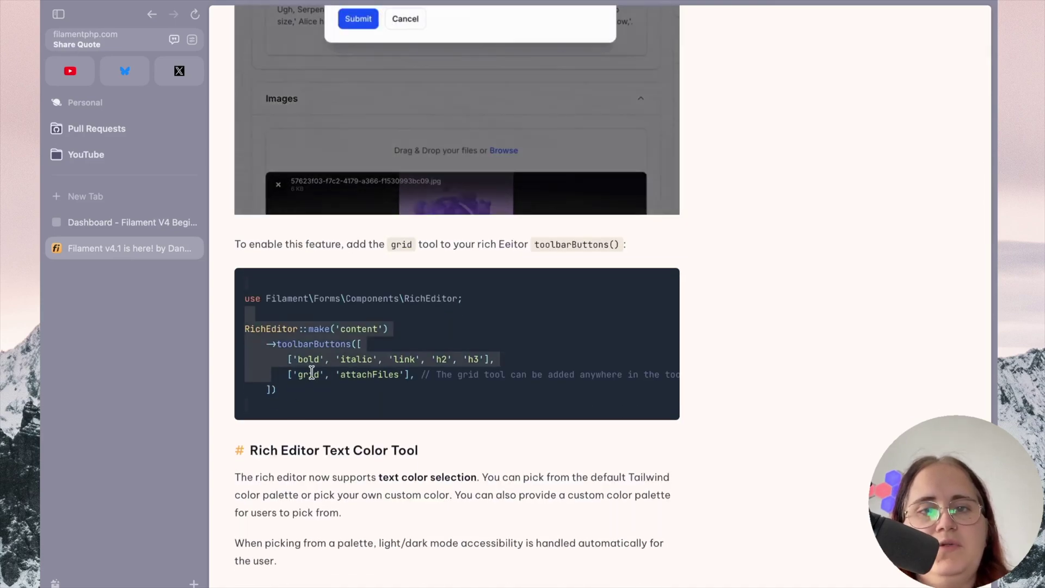
pyautogui.click(311, 374)
pyautogui.hotkey('ctrl', 'Right')
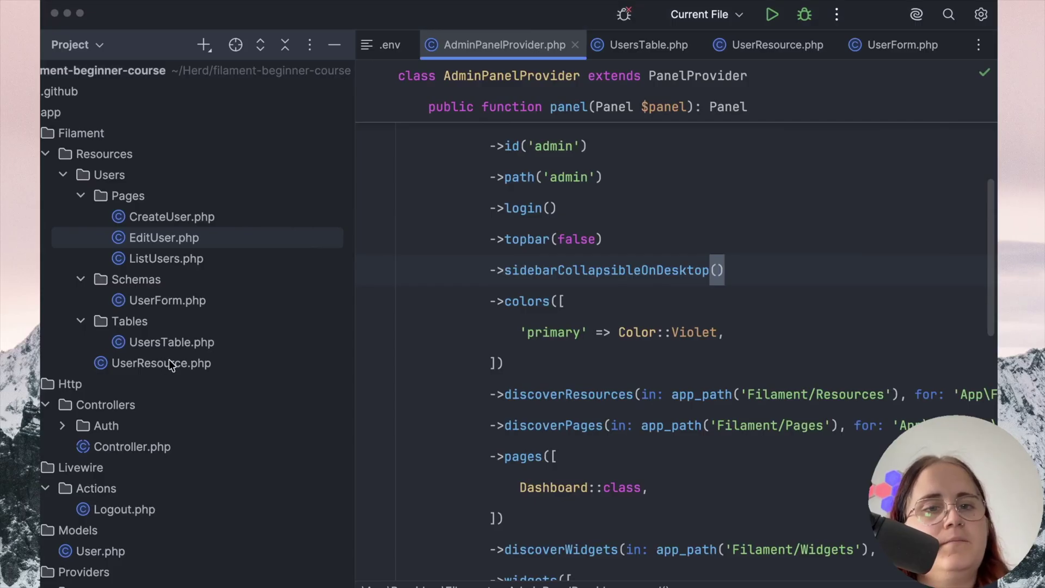
# - Make two_factor_secret in UserForm.php a RichEditor with toolbarButtons(['grid', 'bold'])
pyautogui.doubleClick(163, 301)
pyautogui.scroll(-5, 670, 398)
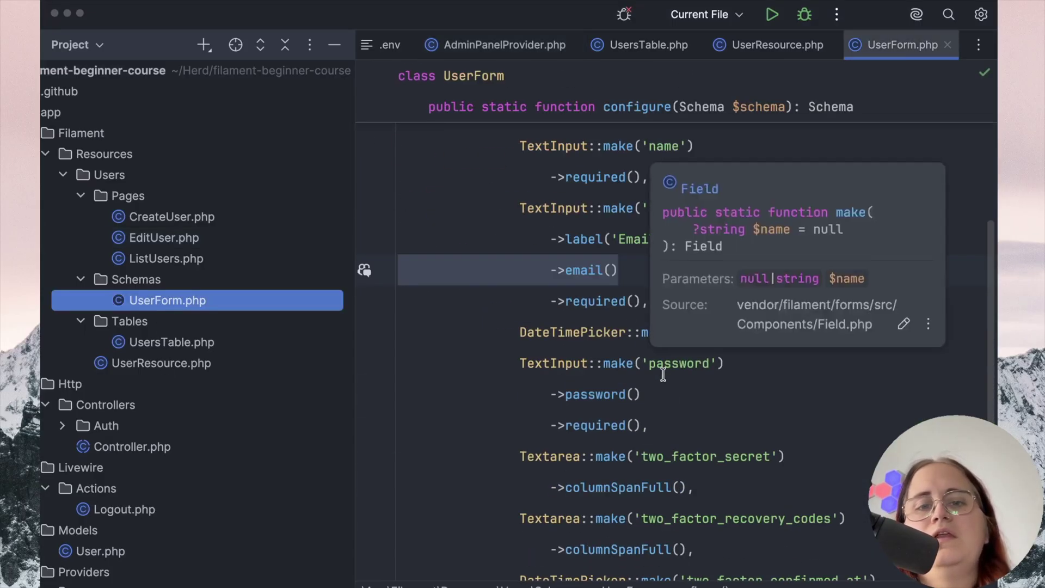
pyautogui.scroll(-3, 595, 319)
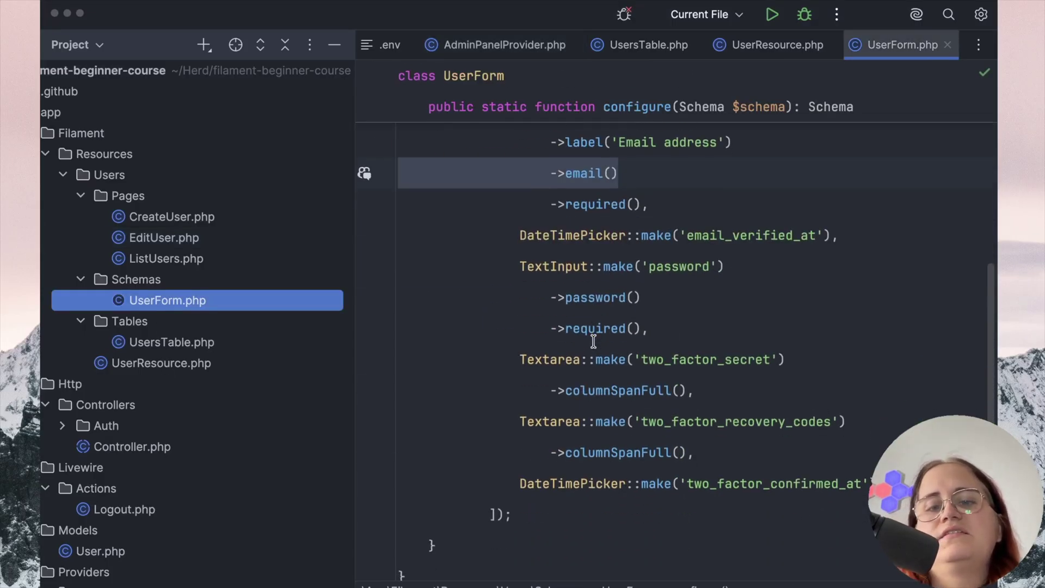
pyautogui.doubleClick(547, 359)
pyautogui.write('Rich')
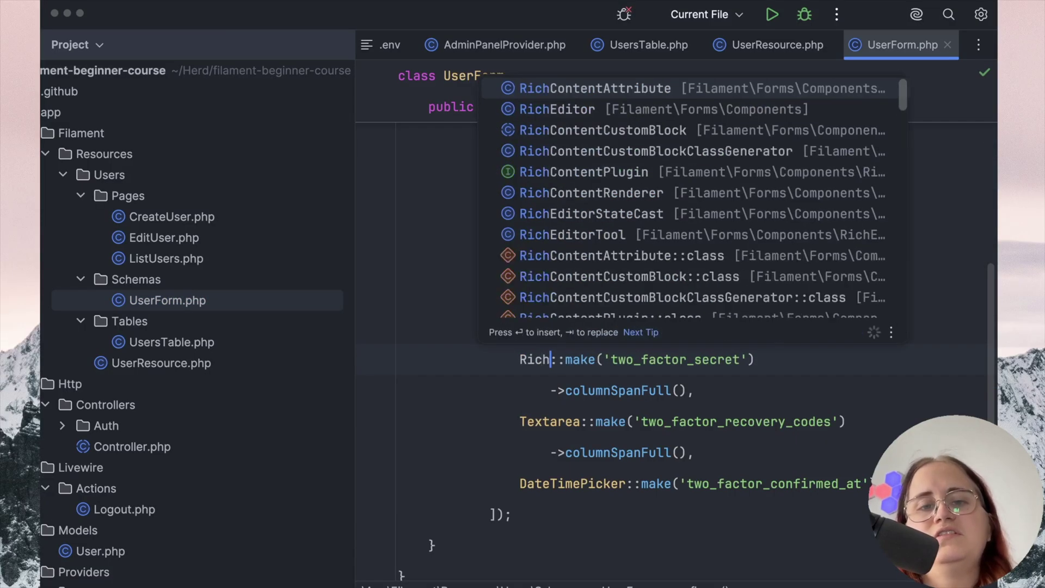
pyautogui.write('E')
pyautogui.press('Return')
pyautogui.press('End')
pyautogui.press('Return')
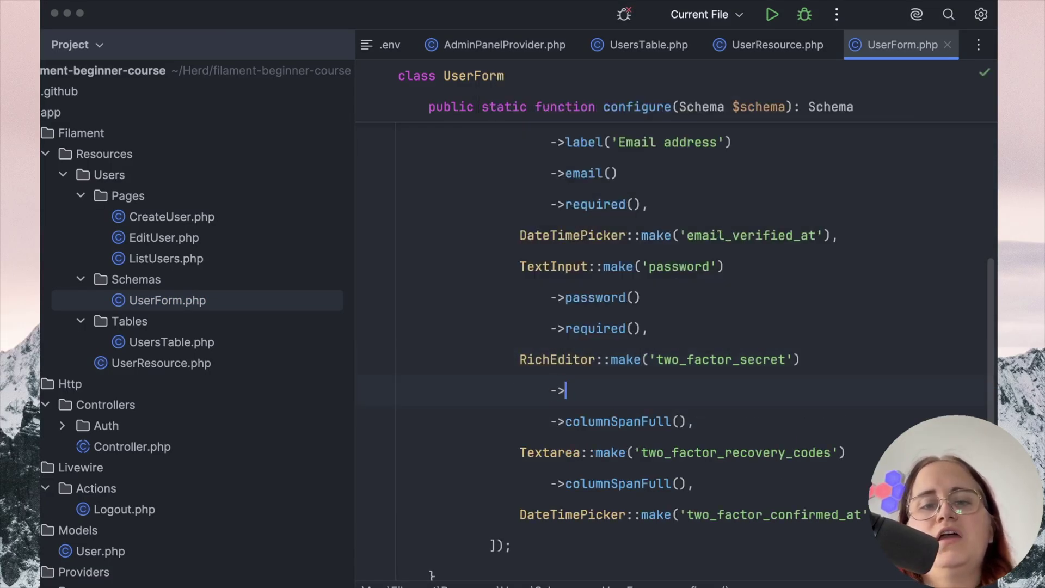
pyautogui.write('tool')
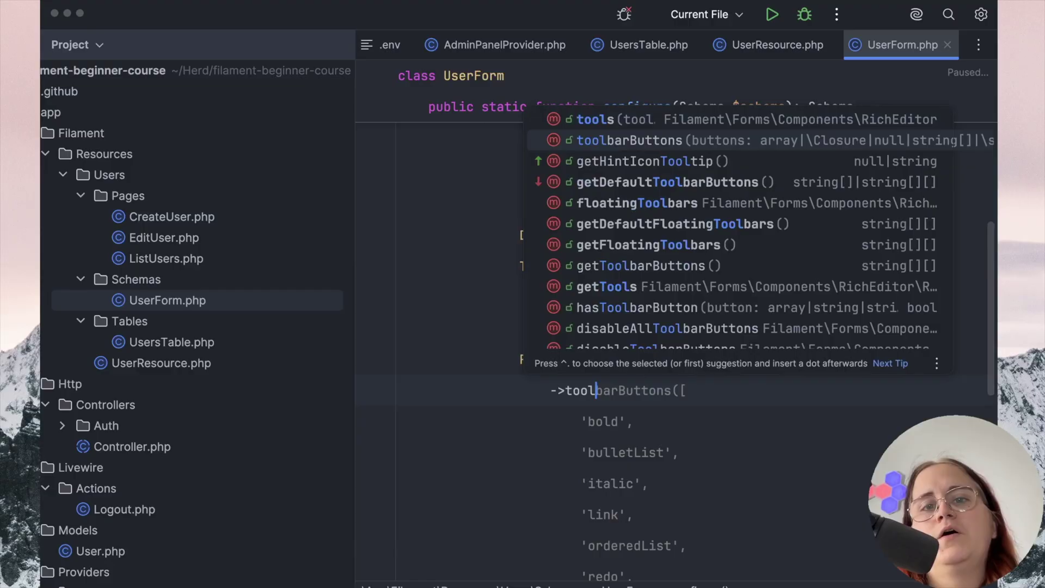
pyautogui.write("'grid'])")
pyautogui.press('Return')
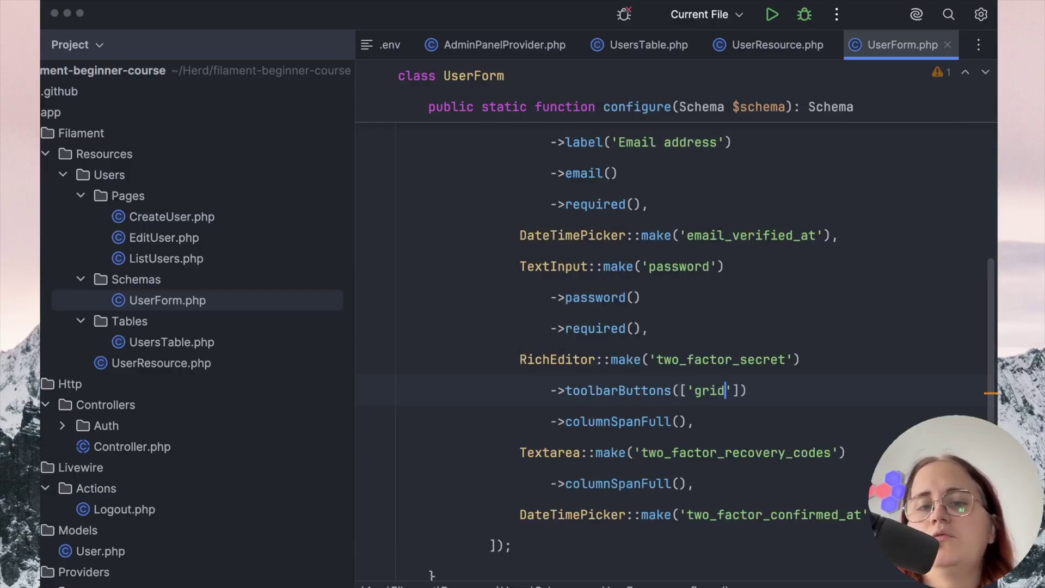
pyautogui.press('Right')
pyautogui.write('old')
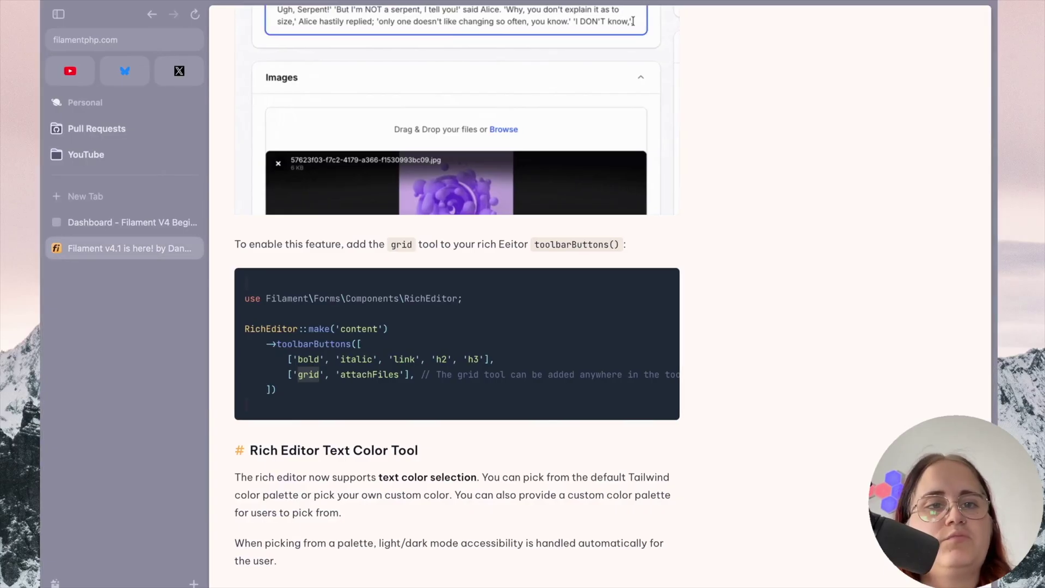
# - Try the grid tool in the first user's edit form, cancel it, and return to the v4.1 article
pyautogui.click(102, 231)
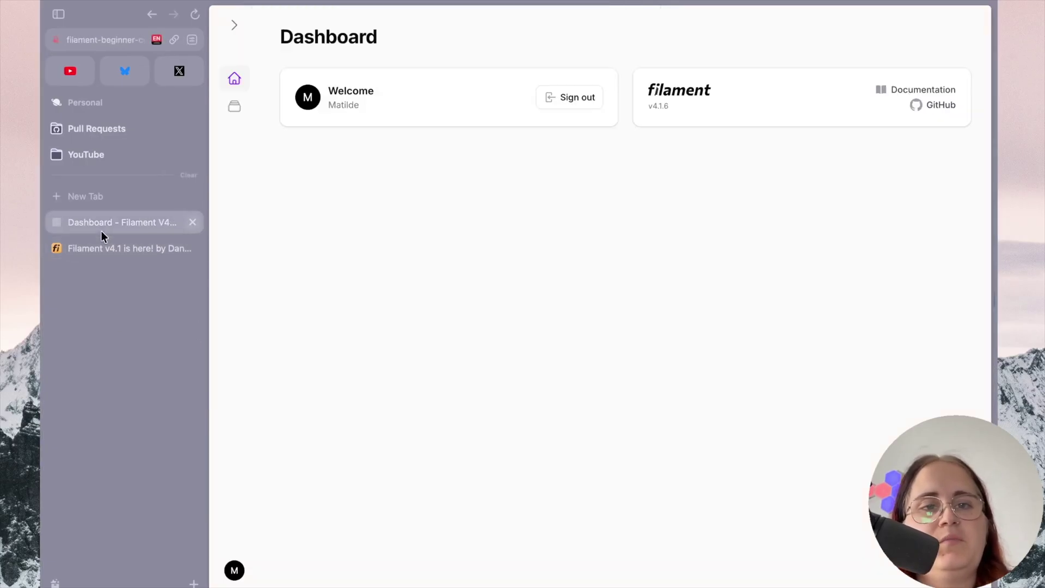
pyautogui.click(234, 107)
pyautogui.click(384, 181)
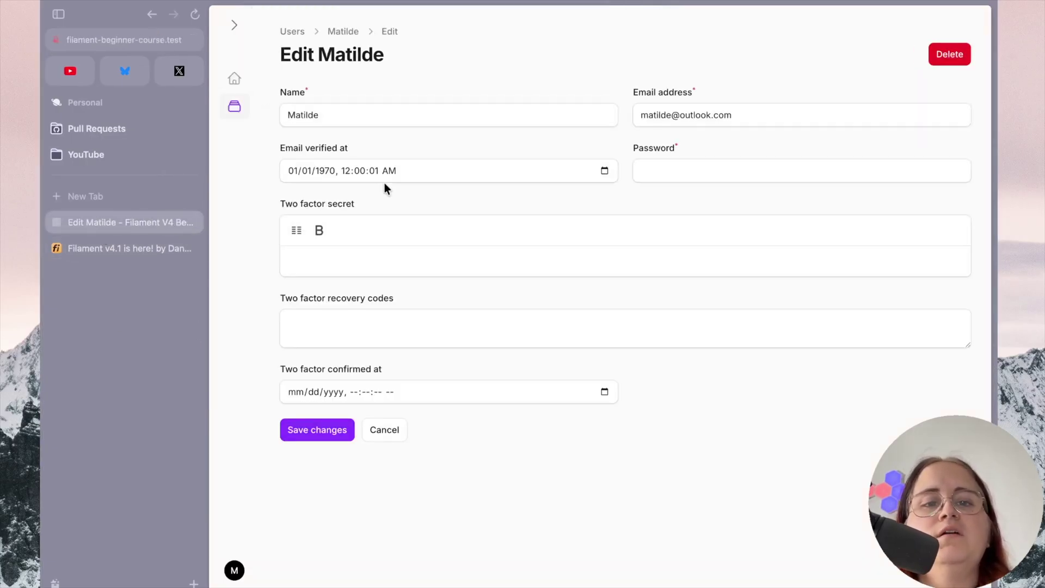
pyautogui.click(297, 233)
pyautogui.click(523, 302)
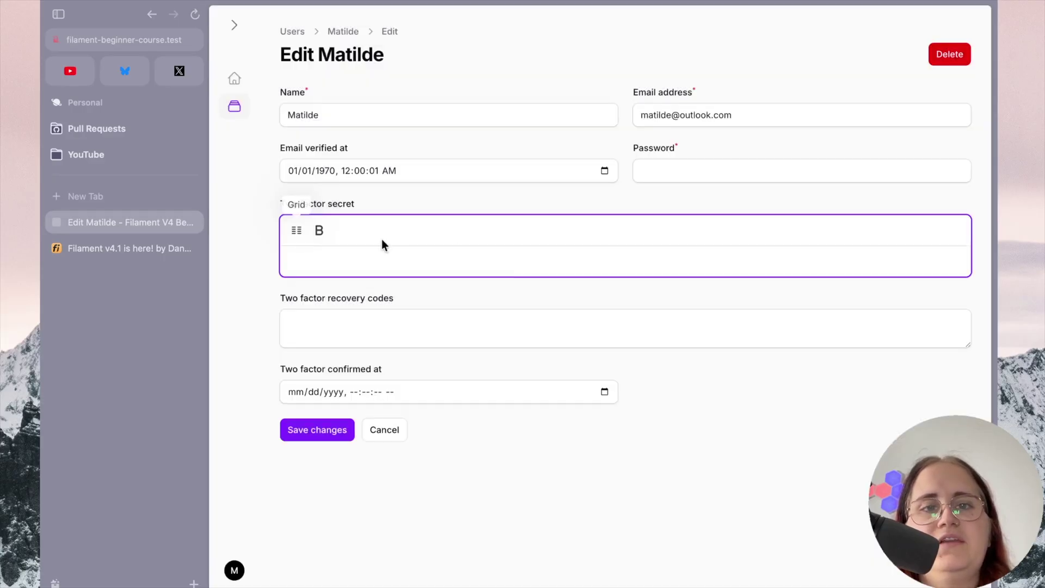
pyautogui.click(78, 249)
pyautogui.scroll(-4, 583, 325)
pyautogui.scroll(-1, 583, 325)
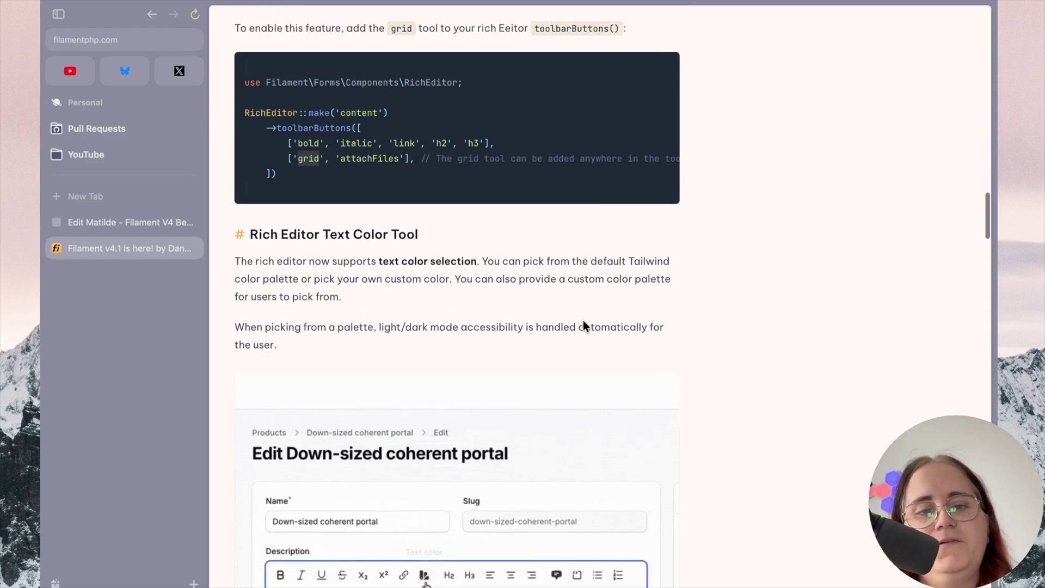
pyautogui.scroll(-1, 583, 326)
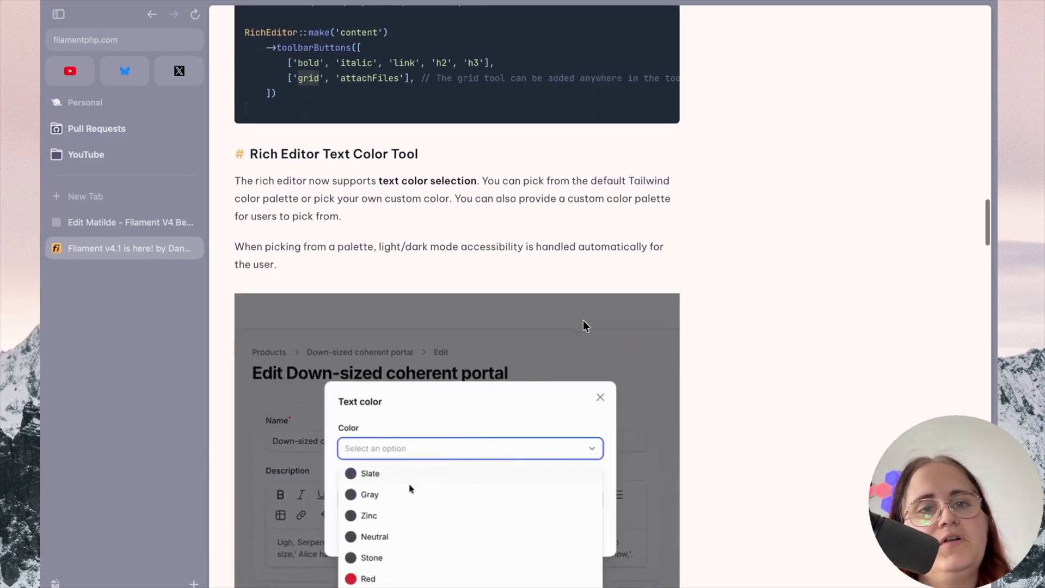
pyautogui.scroll(-1, 583, 325)
pyautogui.scroll(-1, 583, 325)
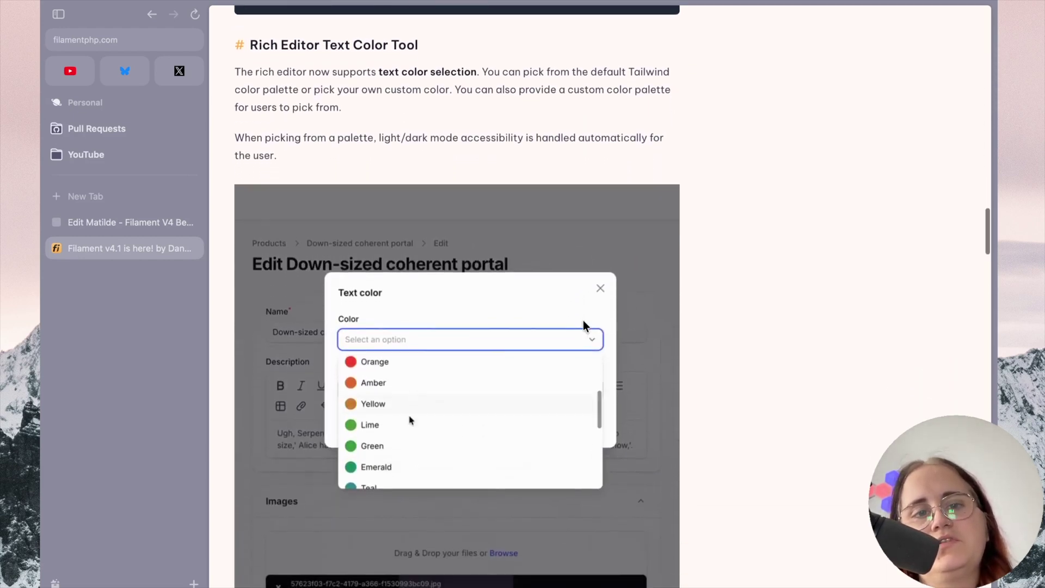
pyautogui.scroll(-1, 584, 325)
pyautogui.scroll(-5, 584, 325)
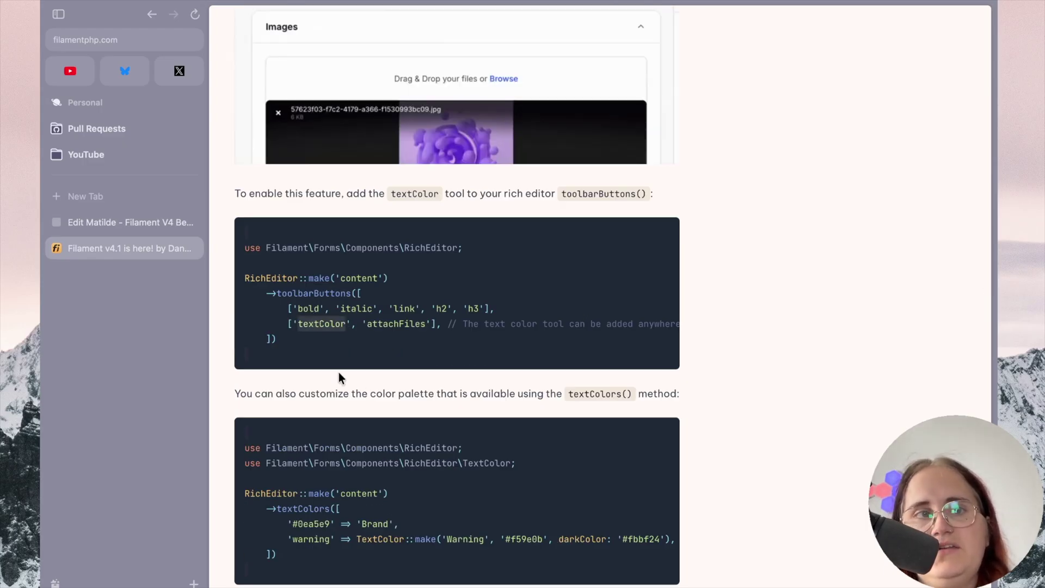
# - Add 'textColor' to the toolbar buttons and try the text colour palette in the edit form
pyautogui.hotkey('ctrl', 'Left')
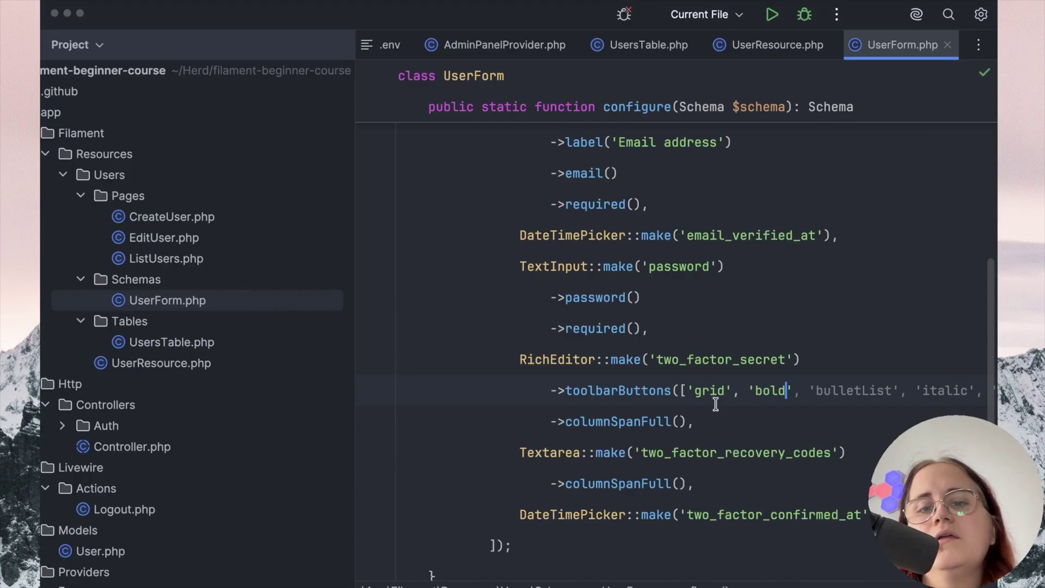
pyautogui.hotkey('ctrl', 'Right')
pyautogui.scroll(-2, 394, 484)
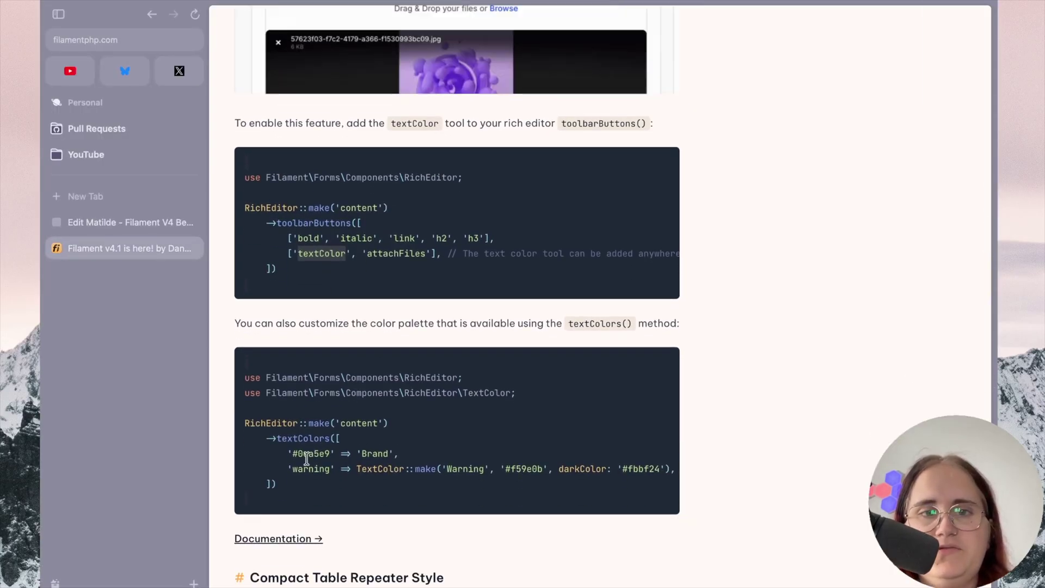
pyautogui.click(116, 221)
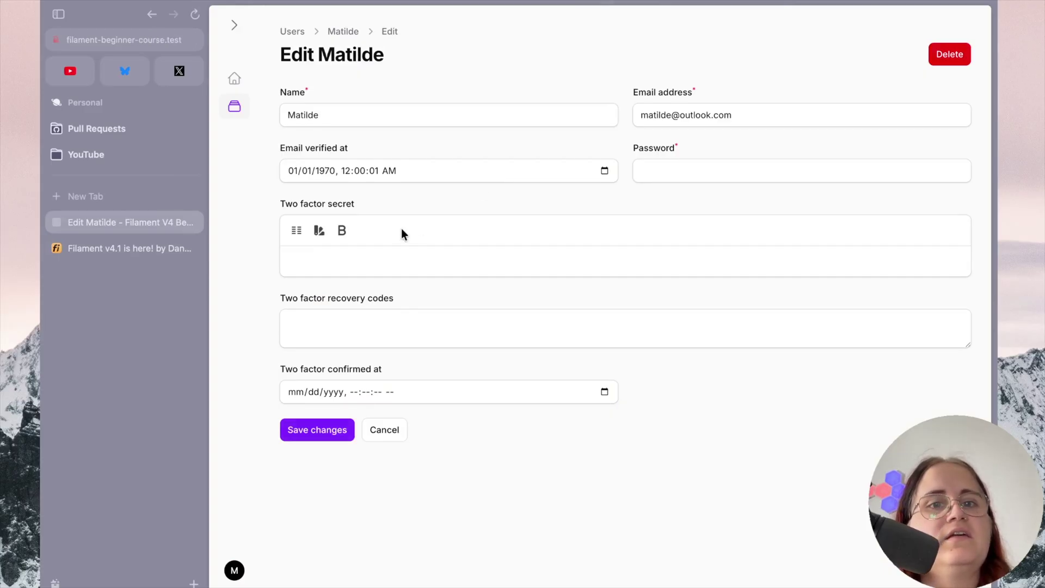
pyautogui.click(319, 232)
pyautogui.click(536, 201)
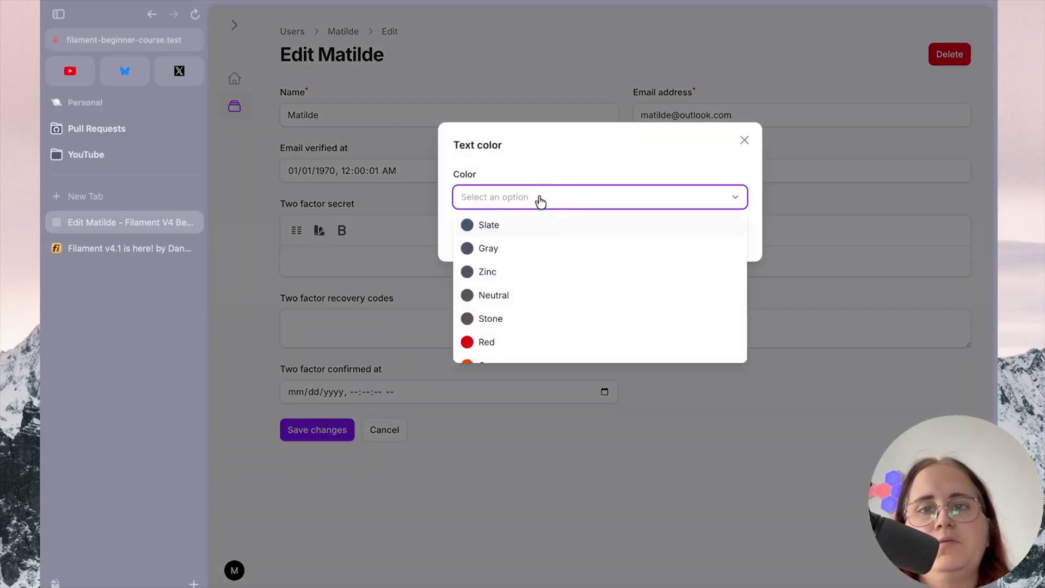
pyautogui.scroll(-1, 556, 314)
pyautogui.scroll(-5, 556, 314)
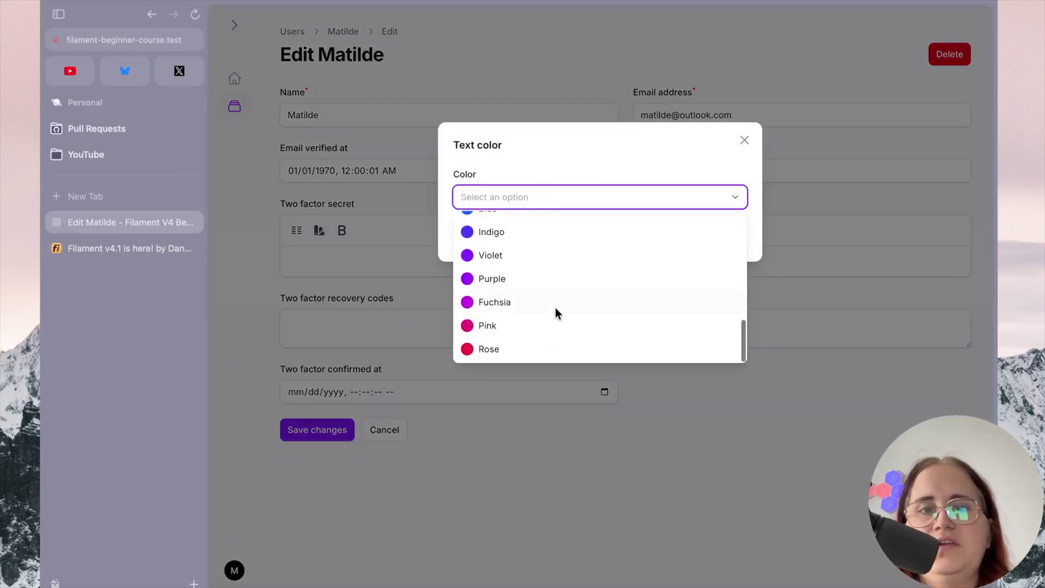
pyautogui.click(744, 143)
pyautogui.click(129, 252)
pyautogui.scroll(-2, 433, 357)
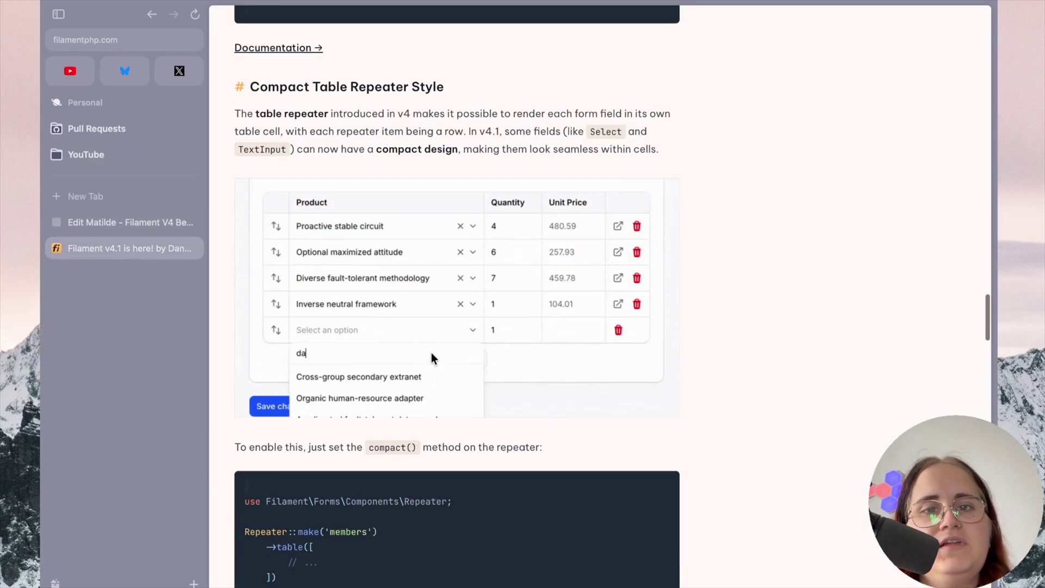
pyautogui.scroll(-3, 476, 242)
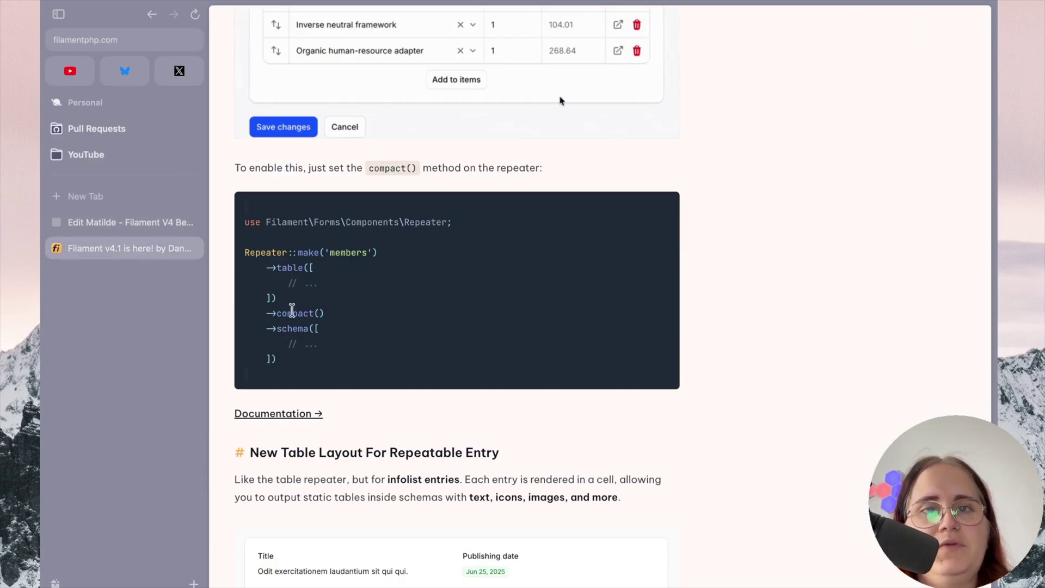
# - Copy the compact Repeater::make('members') snippet from the article into UserForm.php
pyautogui.moveTo(300, 361); pyautogui.dragTo(239, 248)
pyautogui.press('super+c')
pyautogui.press('super+Tab')
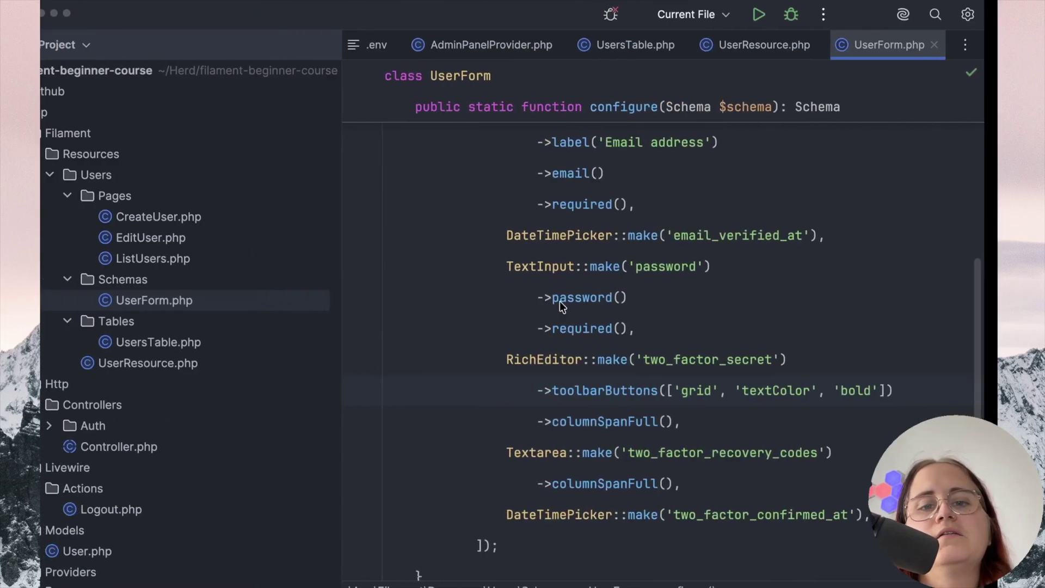
pyautogui.press('super+v')
pyautogui.doubleClick(653, 316)
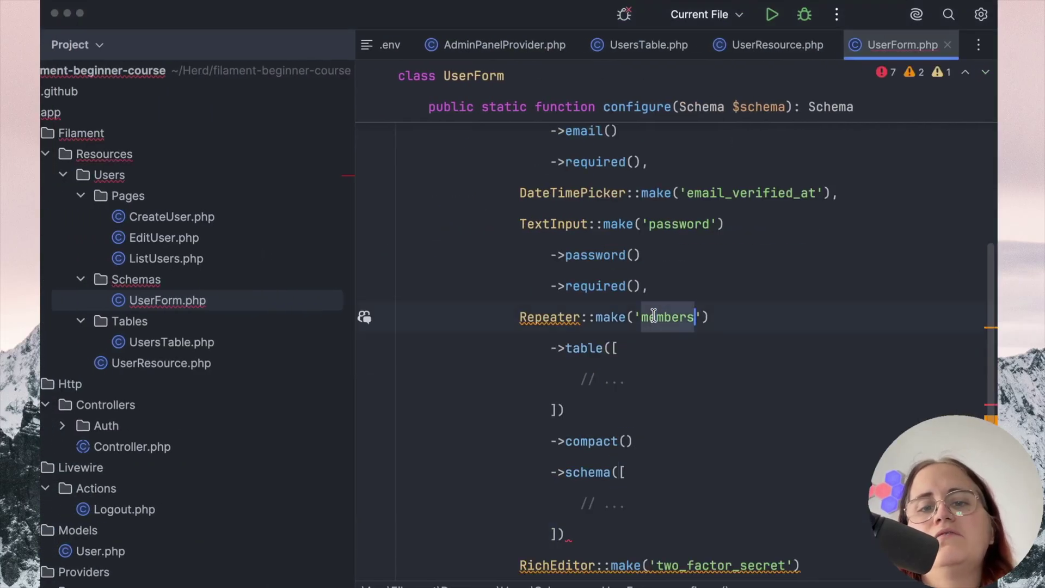
pyautogui.write('password')
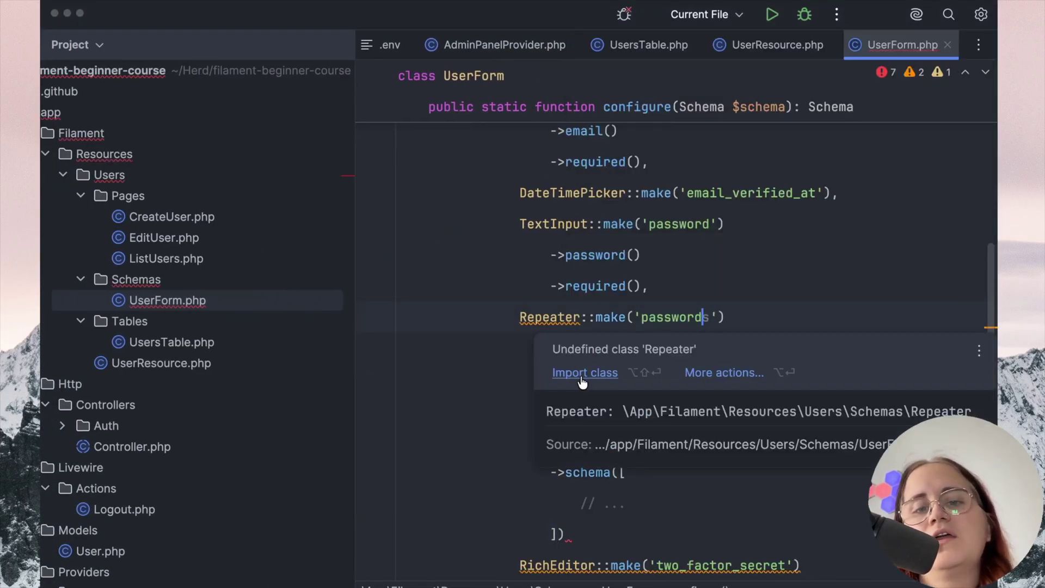
# - Rename the Repeater to 'password', import Repeater, fix the trailing comma and reload the edit form
pyautogui.click(581, 374)
pyautogui.hotkey('ctrl', 'Right')
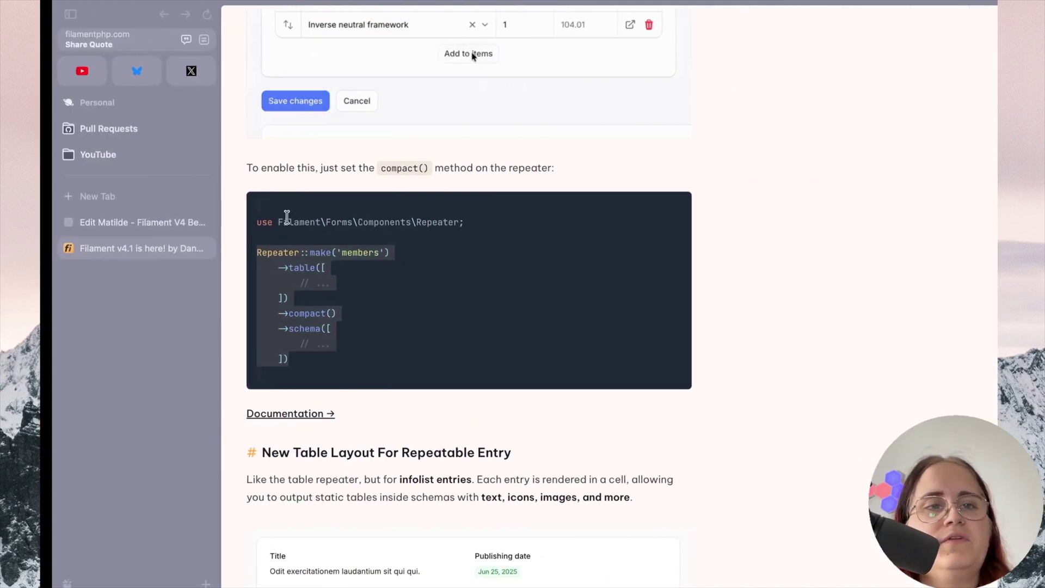
pyautogui.click(129, 221)
pyautogui.hotkey('ctrl', 'r')
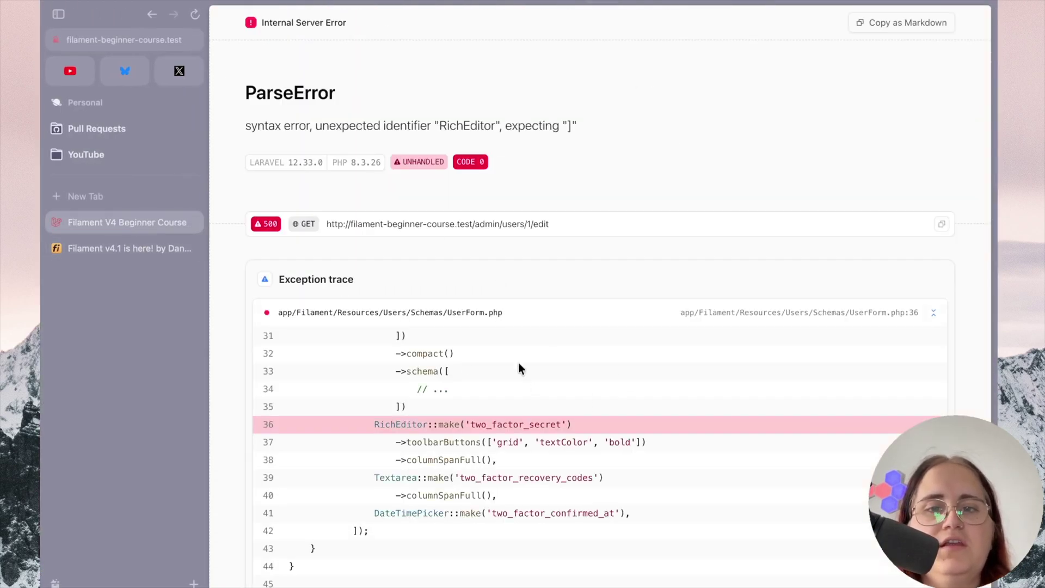
pyautogui.hotkey('ctrl', 'Left')
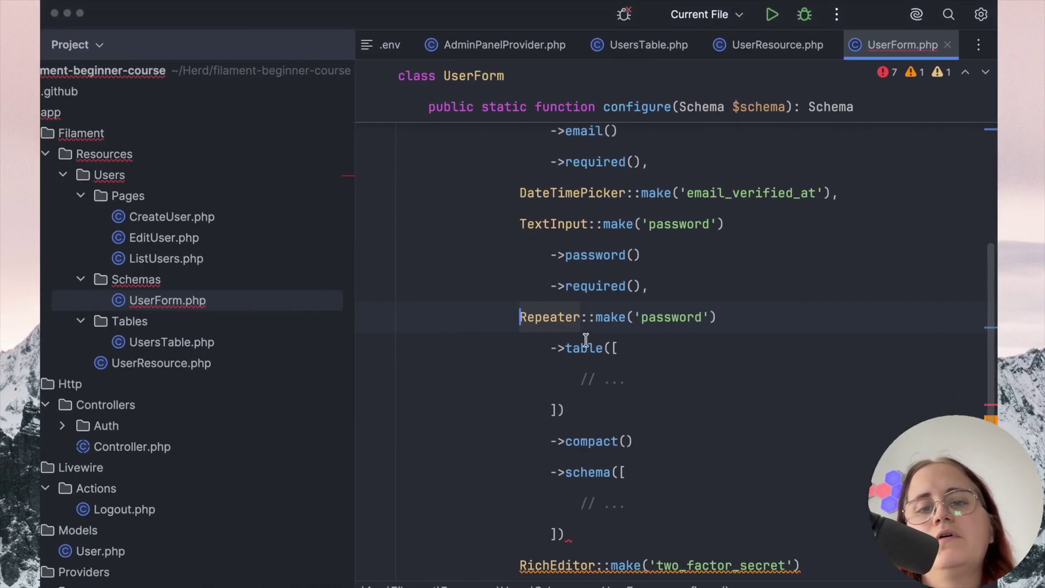
pyautogui.click(572, 520)
pyautogui.write(',')
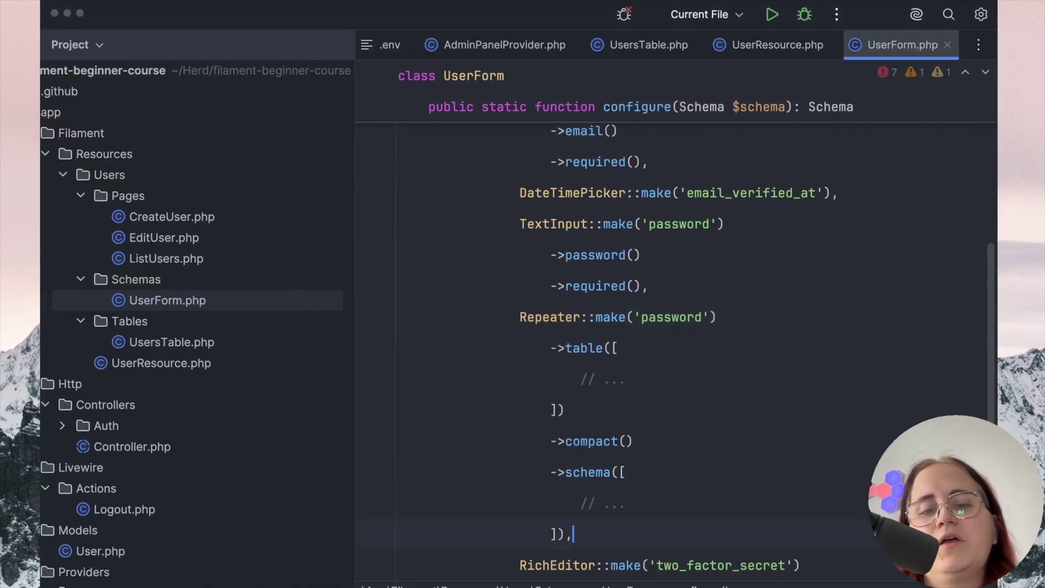
pyautogui.hotkey('ctrl', 'Right')
pyautogui.press('super+r')
pyautogui.hotkey('ctrl', 'Left')
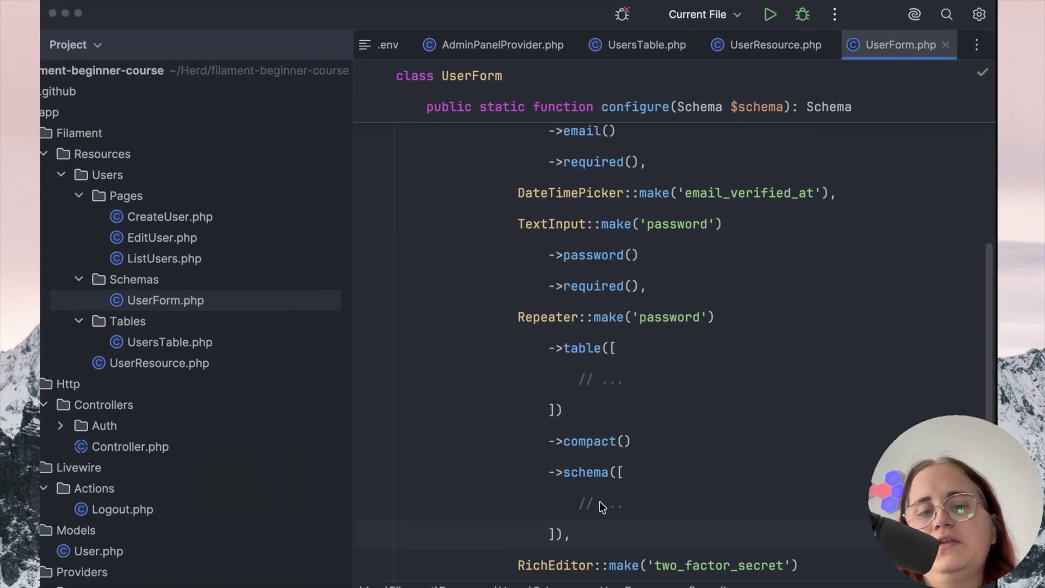
# - Paste TextInput::make('password') into the Repeater schema, check the form, then show the article
pyautogui.click(647, 492)
pyautogui.press('BackSpace')
pyautogui.press('BackSpace')
pyautogui.press('super+v')
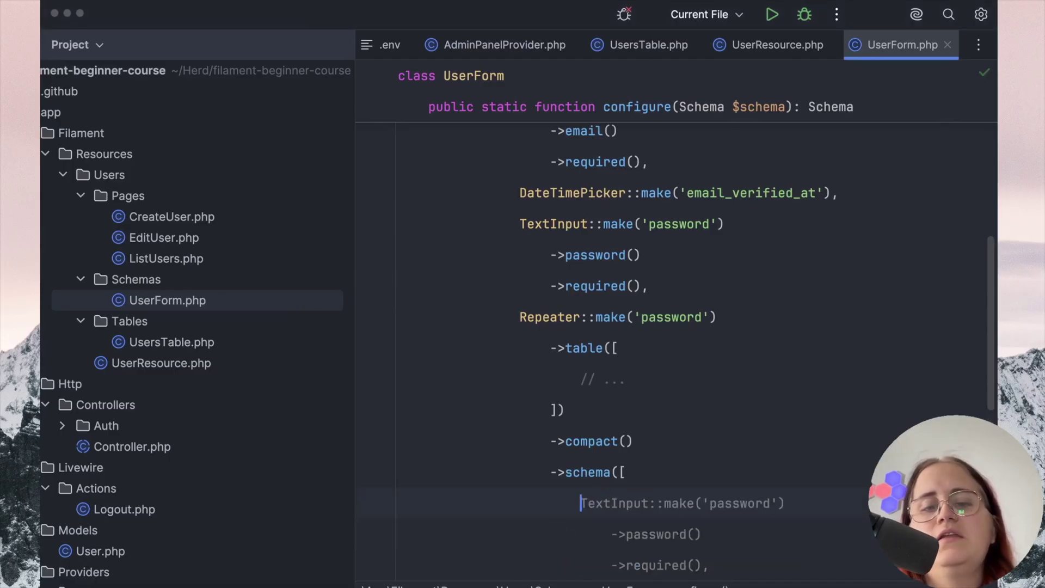
pyautogui.hotkey('ctrl', 'Right')
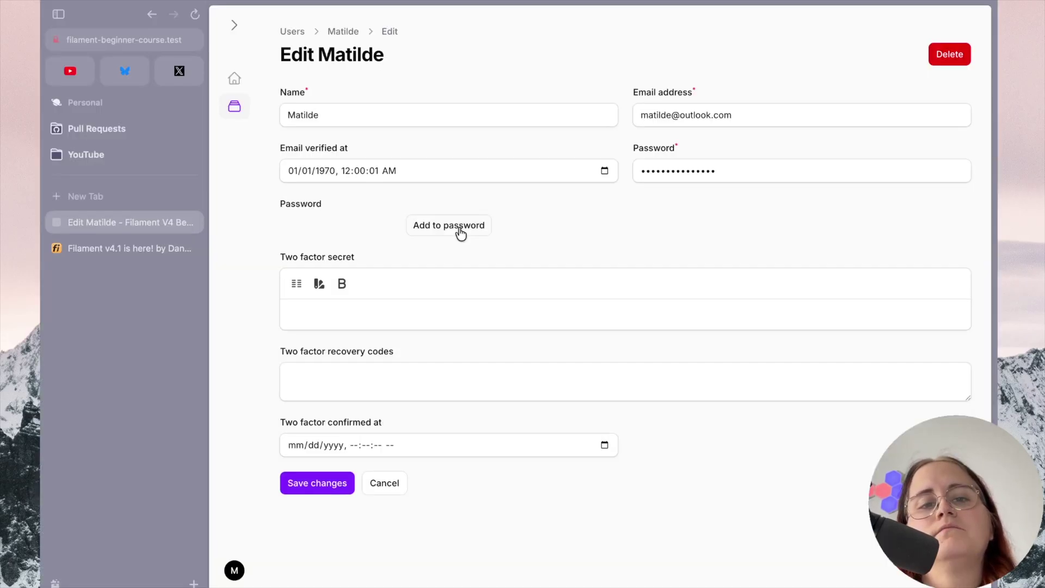
pyautogui.hotkey('ctrl', 'Left')
pyautogui.press('super+r')
pyautogui.doubleClick(621, 297)
pyautogui.press('BackSpace')
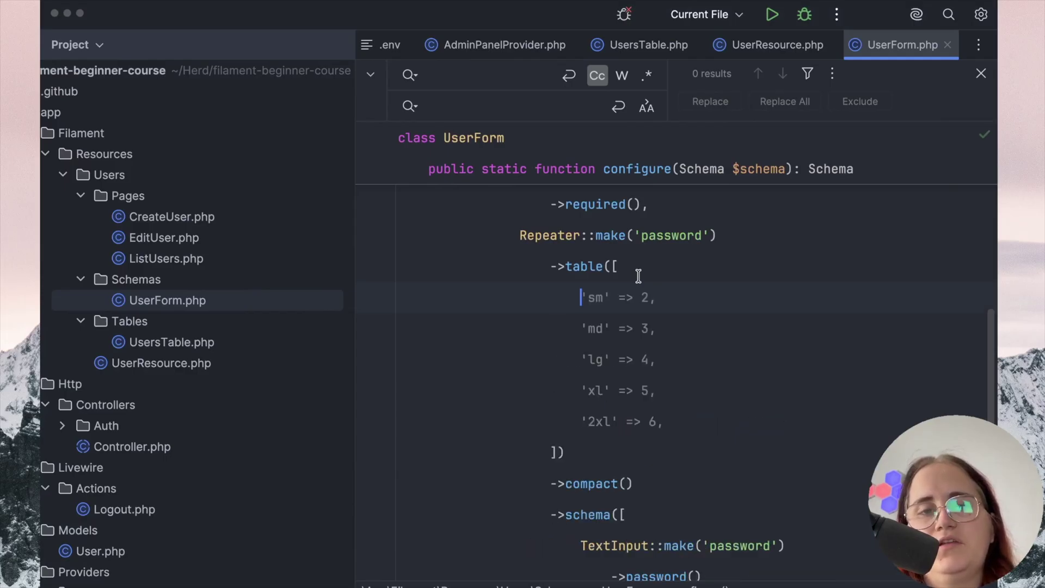
pyautogui.press('super+Tab')
pyautogui.click(77, 249)
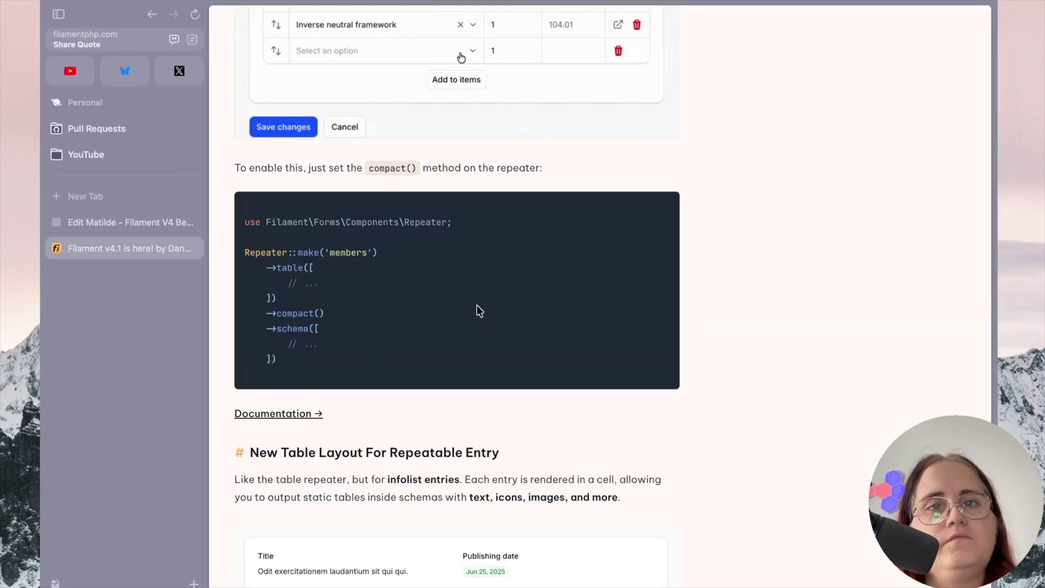
pyautogui.scroll(3, 478, 305)
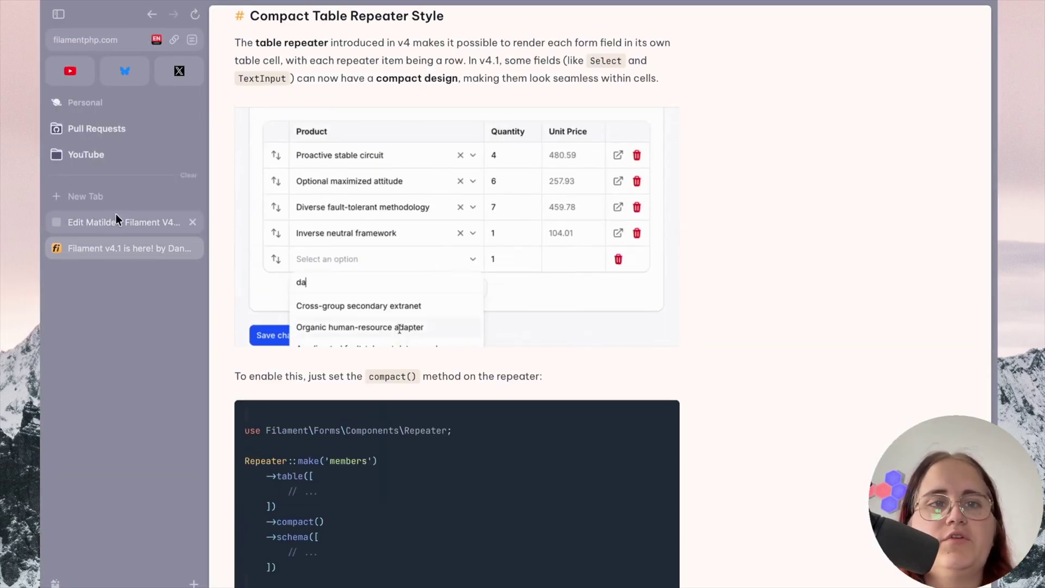
pyautogui.scroll(-5, 629, 421)
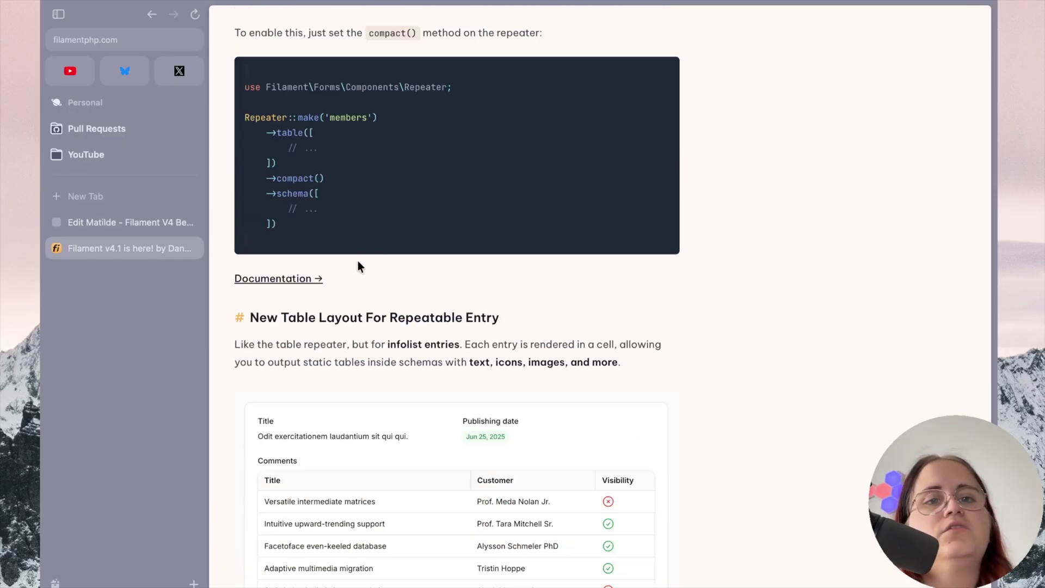
pyautogui.scroll(2, 326, 186)
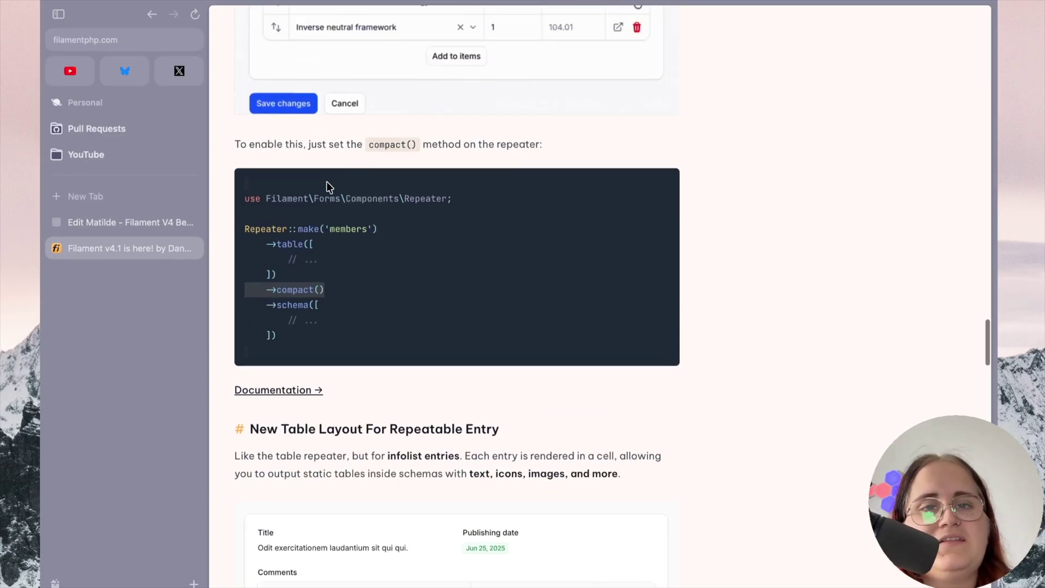
pyautogui.scroll(3, 326, 185)
pyautogui.scroll(1, 327, 185)
# - Review the article and UserForm code, then load tillythe.test in a new tab
pyautogui.press('super+Tab')
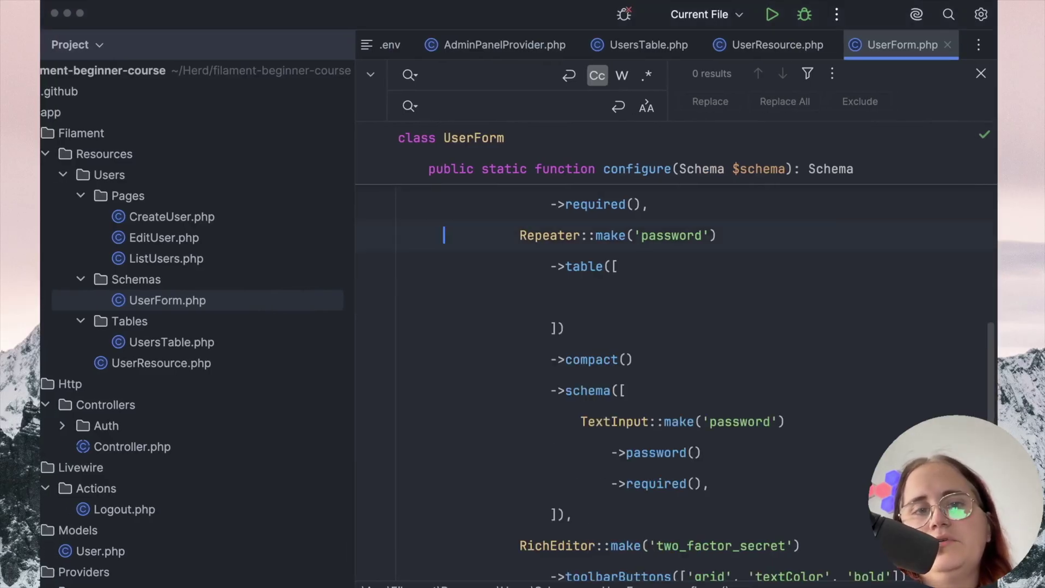
pyautogui.press('super+Tab')
pyautogui.scroll(-5, 493, 370)
pyautogui.scroll(-3, 494, 370)
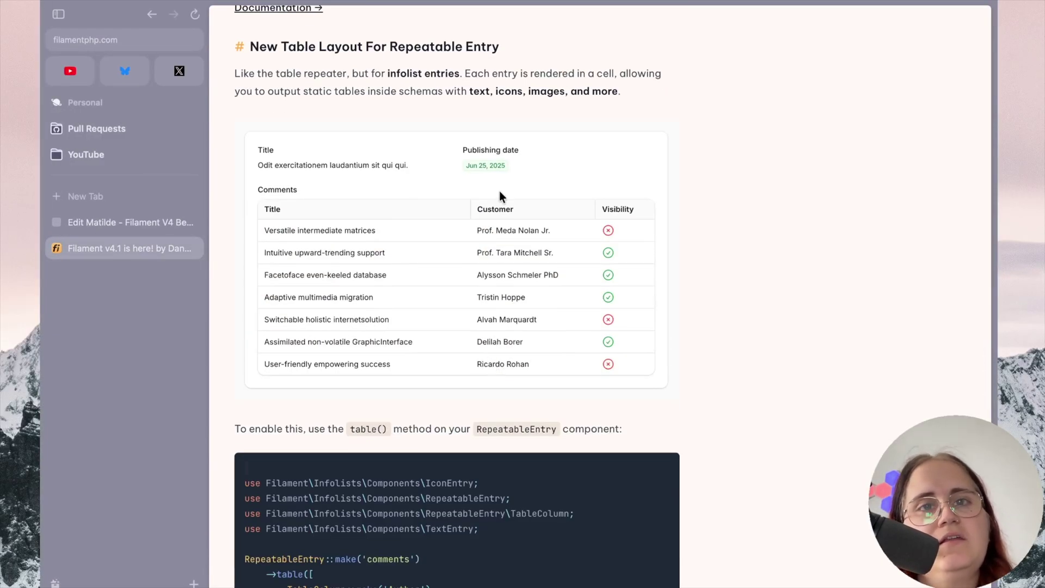
pyautogui.scroll(-1, 555, 300)
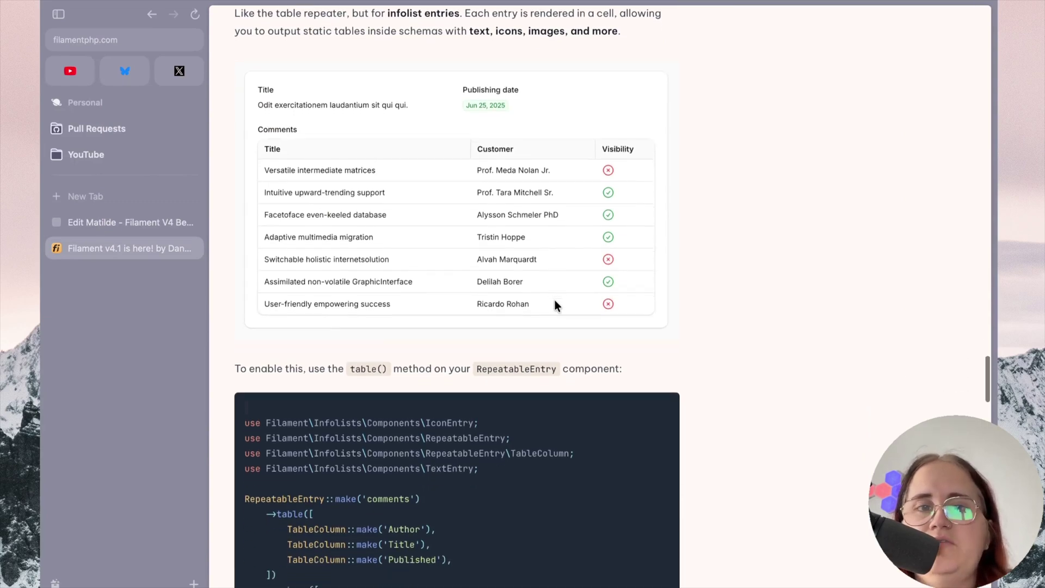
pyautogui.scroll(-1, 554, 305)
pyautogui.scroll(-6, 555, 306)
pyautogui.scroll(-1, 555, 306)
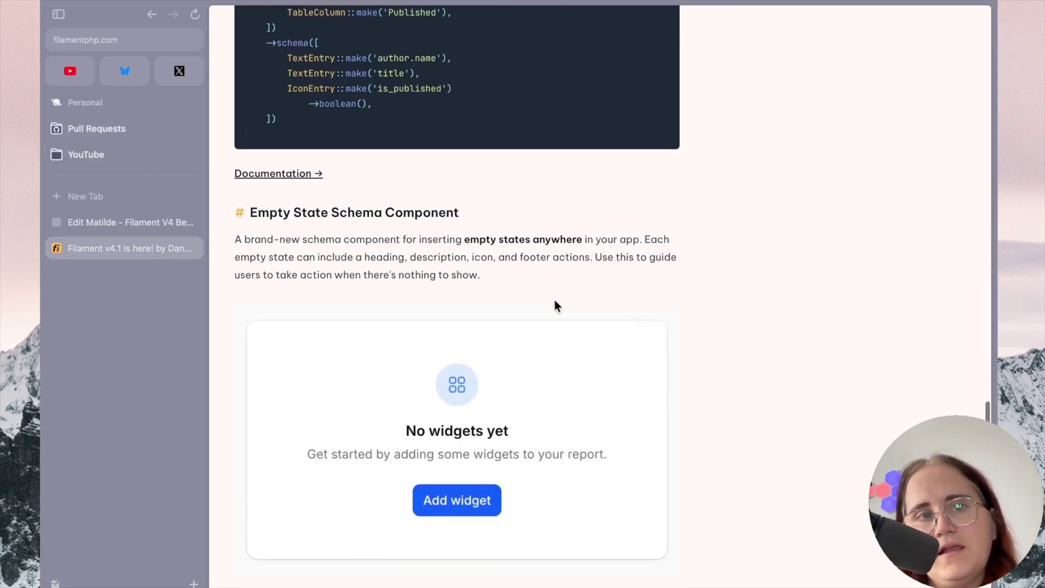
pyautogui.scroll(-5, 411, 262)
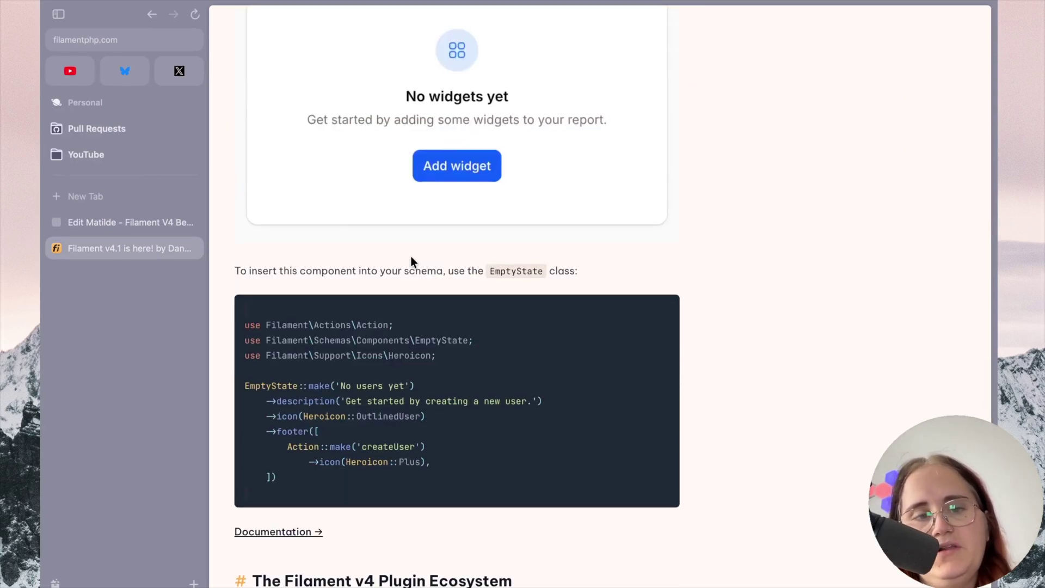
pyautogui.scroll(-8, 410, 257)
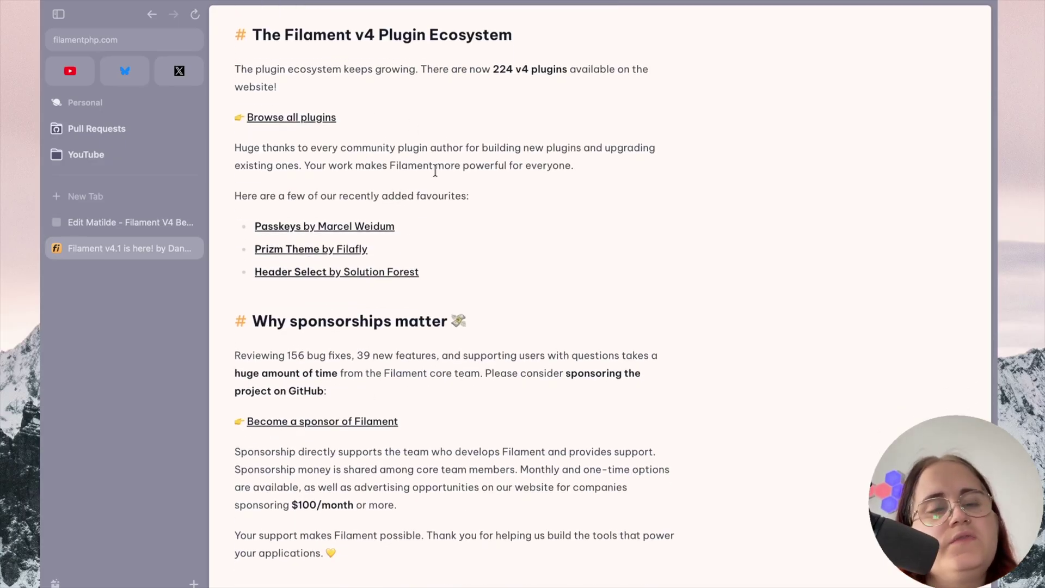
pyautogui.scroll(5, 436, 170)
pyautogui.scroll(5, 435, 170)
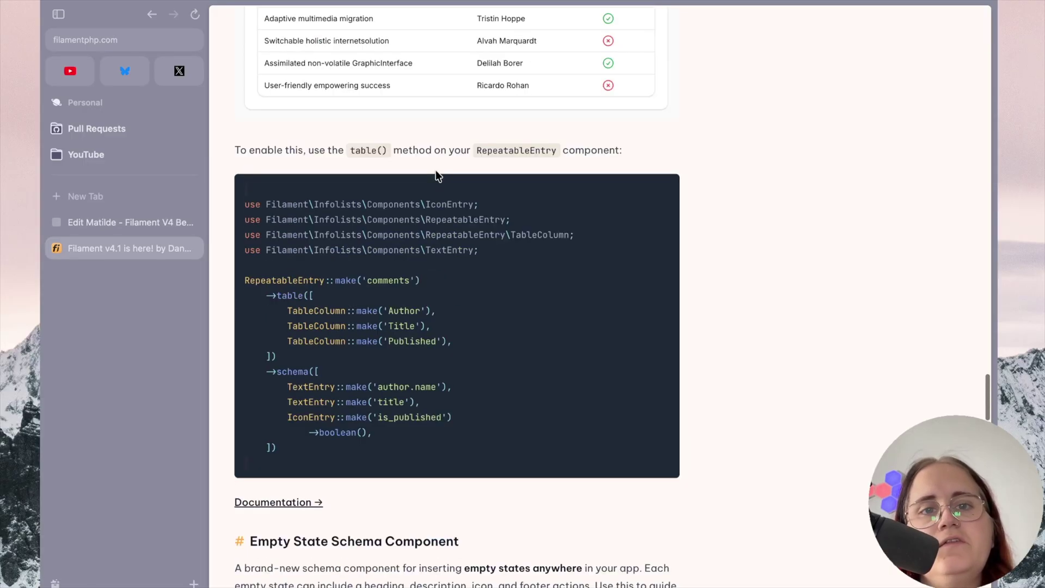
pyautogui.scroll(5, 436, 170)
pyautogui.scroll(5, 435, 170)
pyautogui.scroll(5, 436, 170)
pyautogui.scroll(3, 435, 170)
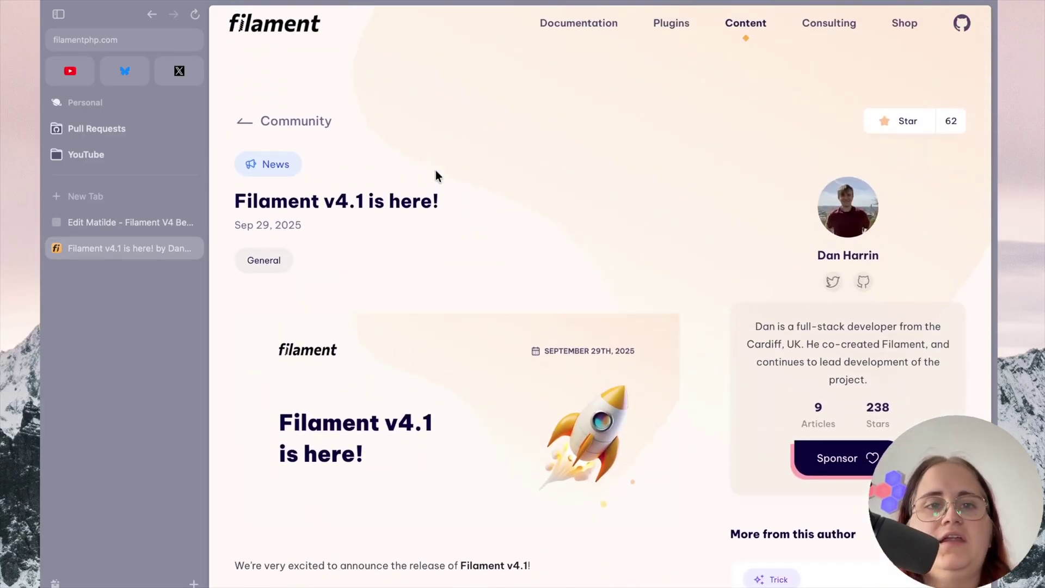
pyautogui.press('super+t')
pyautogui.write('tillythe.test/')
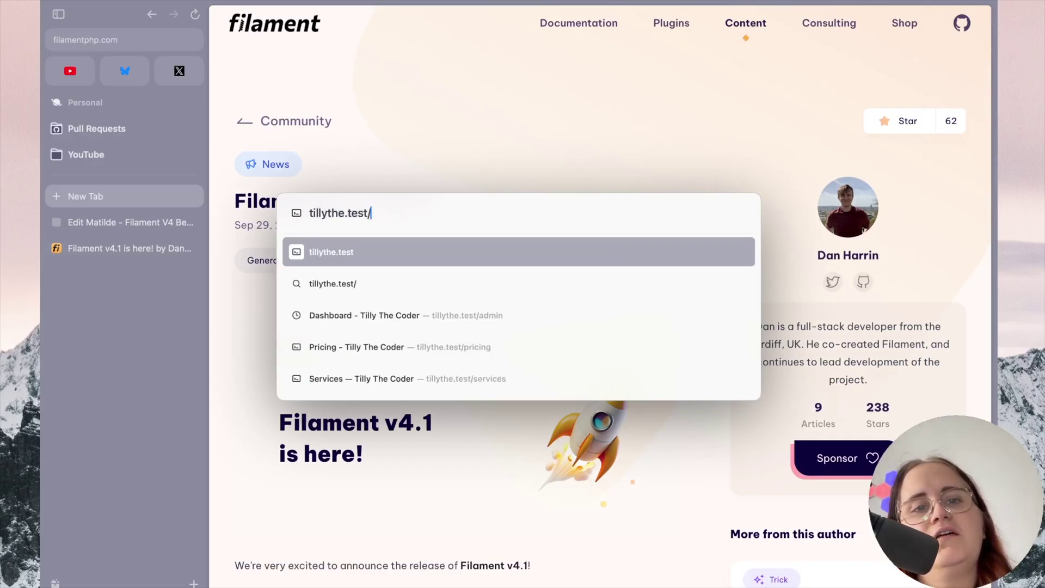
pyautogui.press('Return')
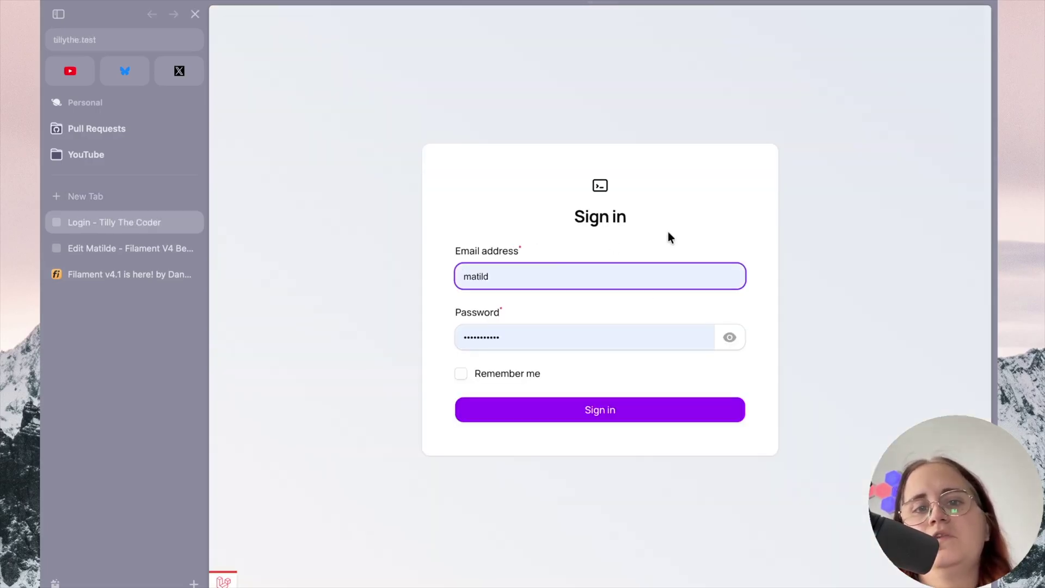
# - Sign in to the Tilly The Coder admin using the saved login suggestion
pyautogui.click(554, 275)
pyautogui.write('matilde')
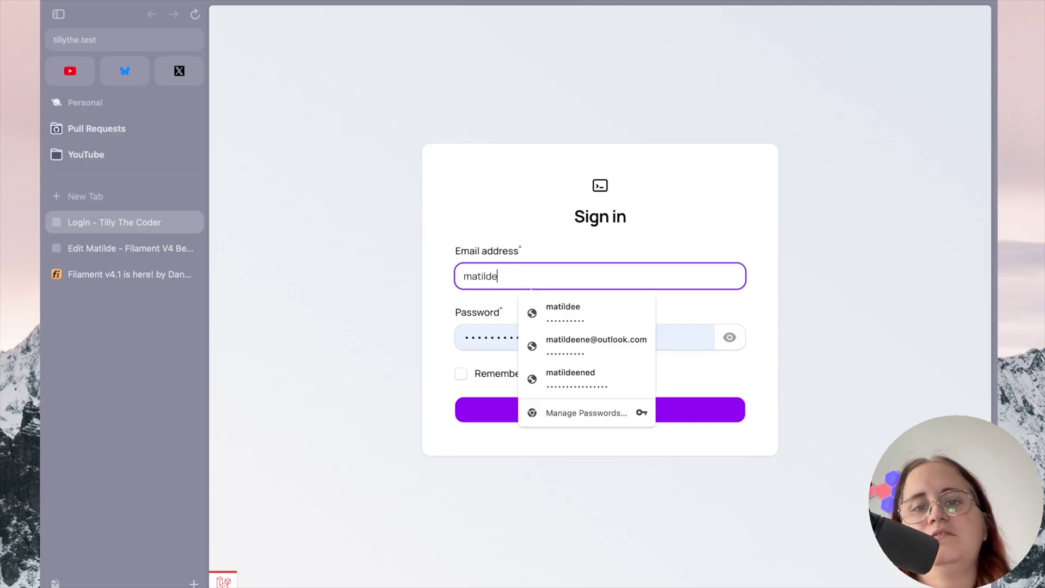
pyautogui.press('Down')
pyautogui.press('Down')
pyautogui.press('Return')
pyautogui.press('Return')
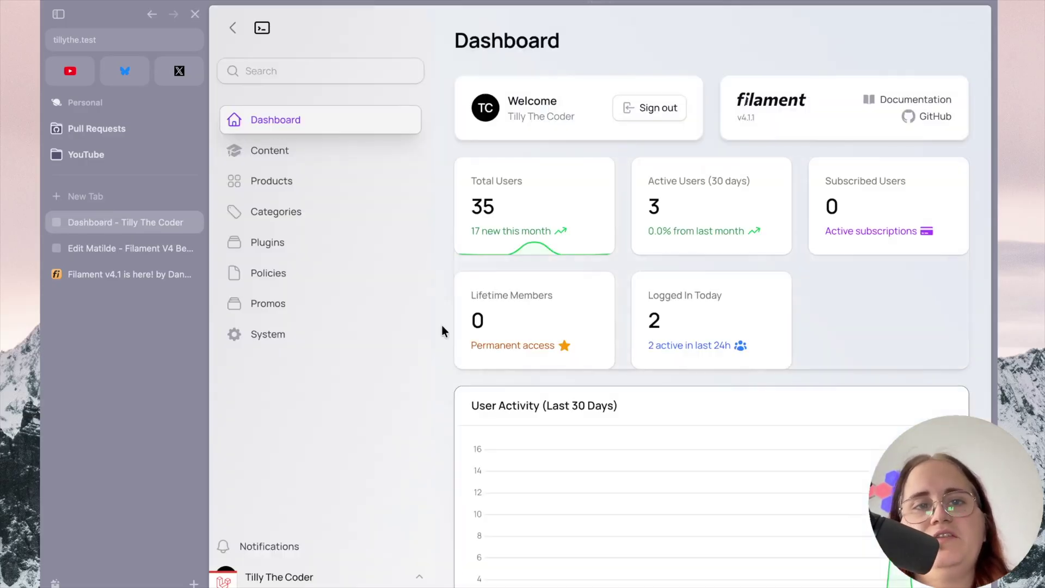
# - Hide Arc's tab sidebar and collapse then re-expand the admin sidebar
pyautogui.press('super+s')
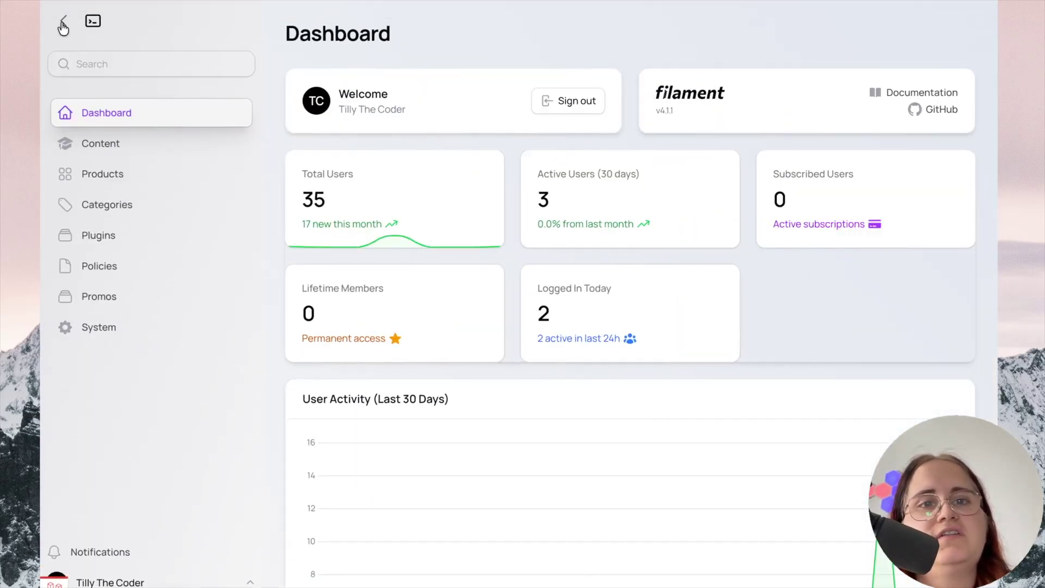
pyautogui.click(63, 24)
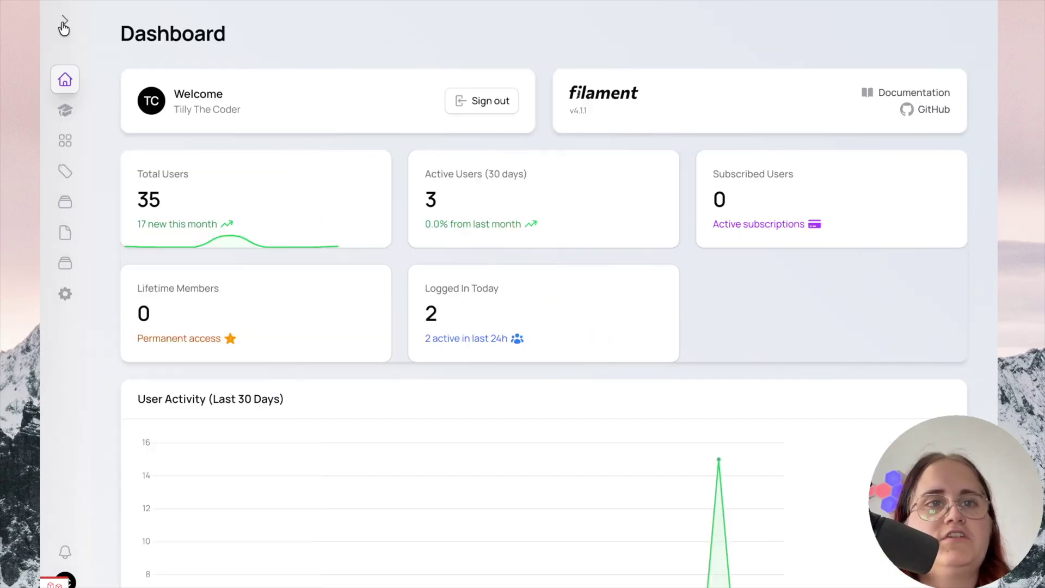
pyautogui.click(63, 23)
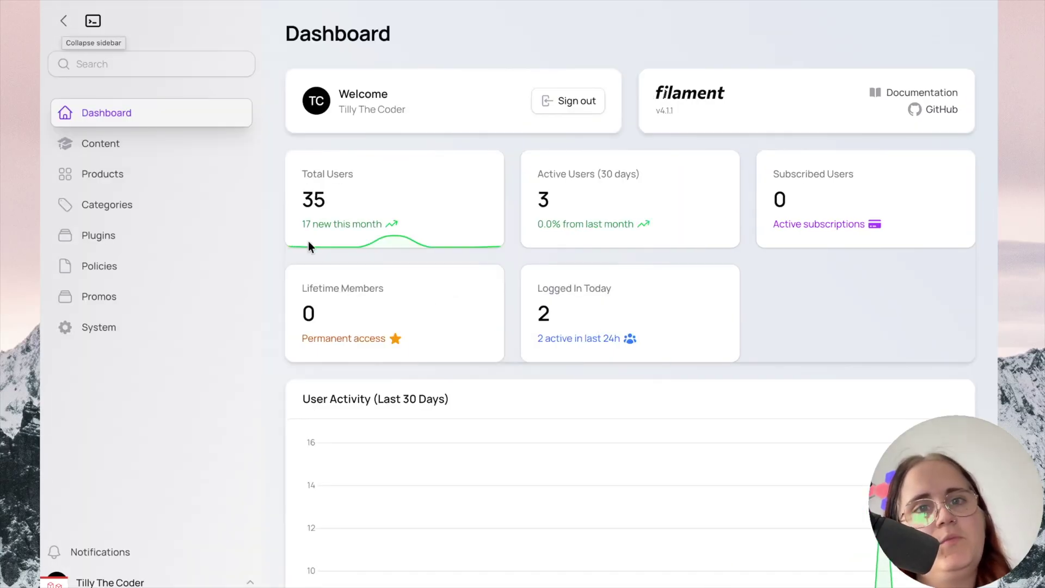
pyautogui.scroll(-1, 377, 253)
pyautogui.scroll(-2, 377, 253)
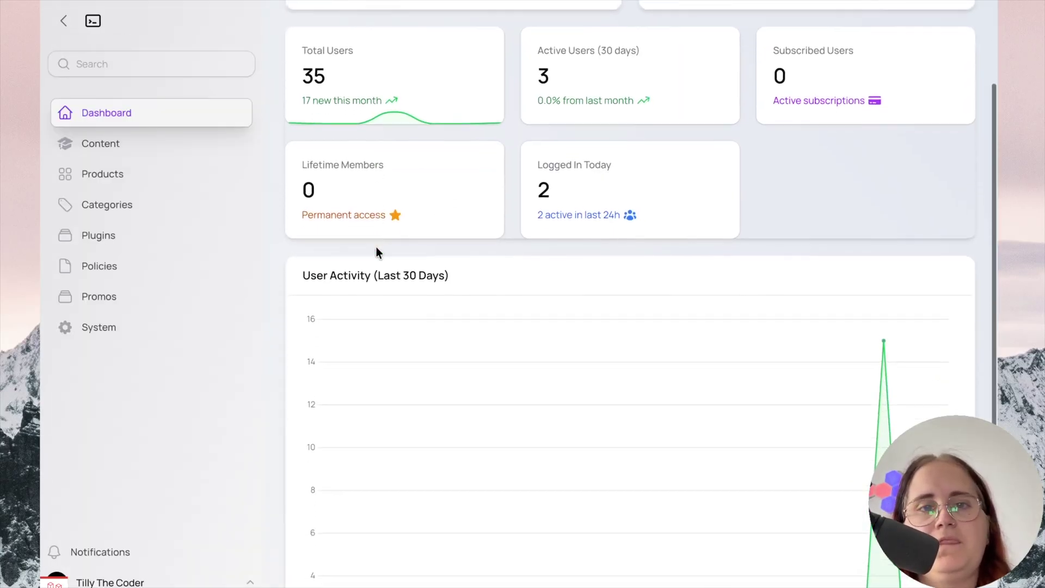
pyautogui.scroll(-3, 376, 252)
pyautogui.scroll(1, 376, 252)
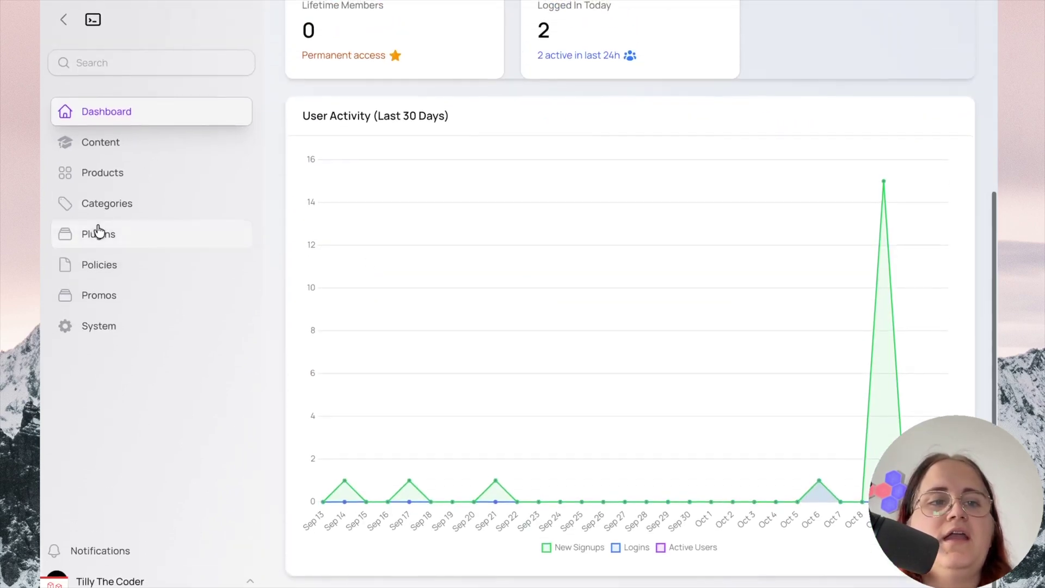
# - Visit Policies, System and Dashboard, focus the search, then open the tab search
pyautogui.click(108, 274)
pyautogui.click(140, 331)
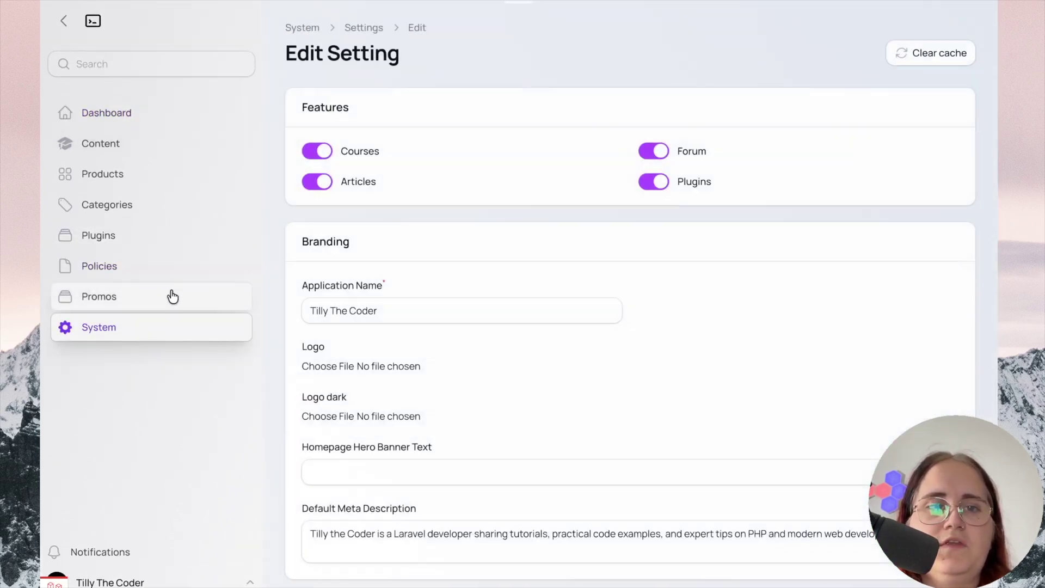
pyautogui.click(180, 110)
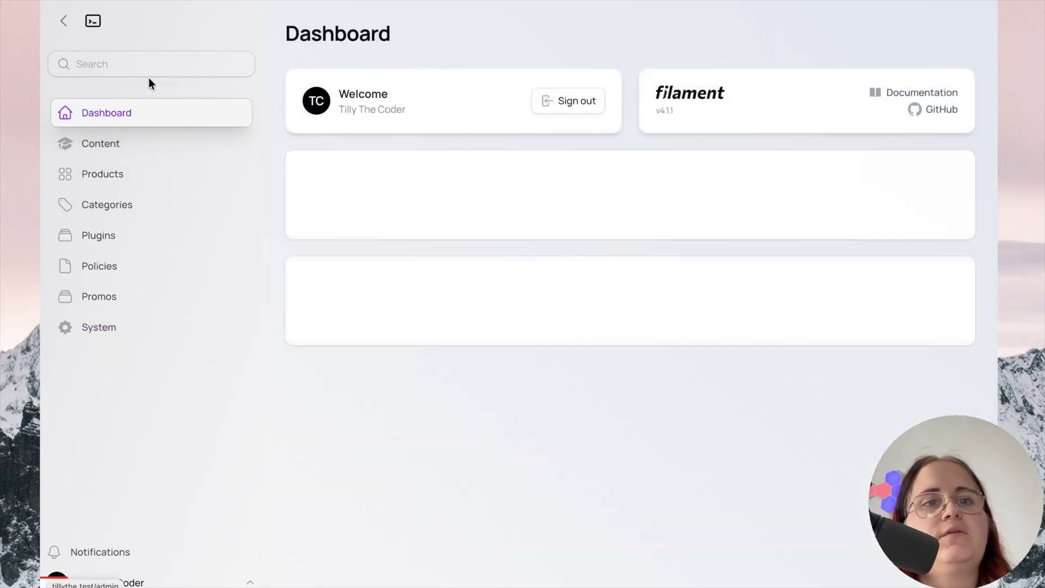
pyautogui.click(115, 63)
pyautogui.press('super+t')
pyautogui.write('t')
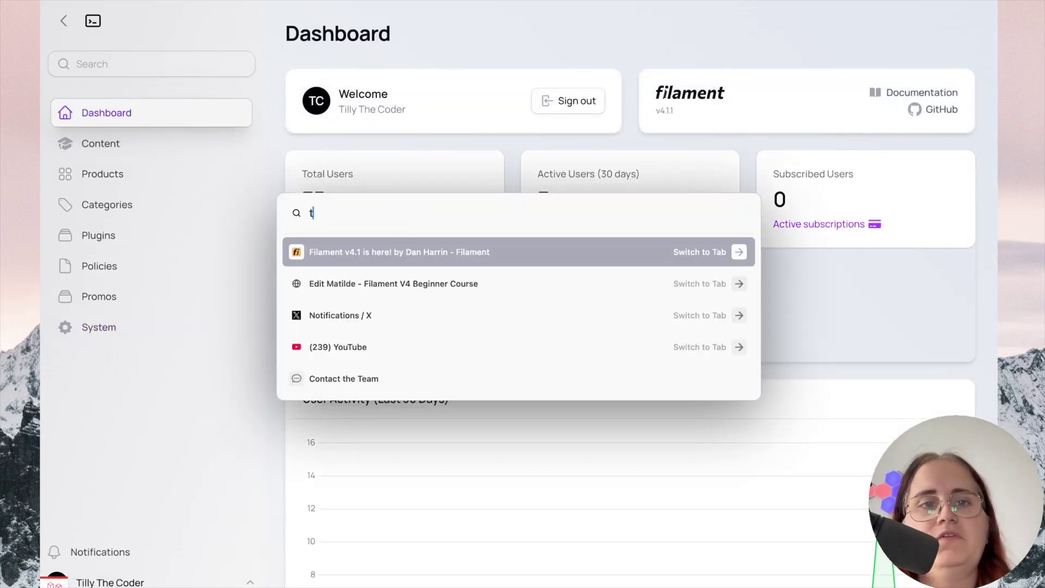
# - Browse the Tilly The Coder site through the Courses catalogue to the Glassy Filament plugin page
pyautogui.press('Return')
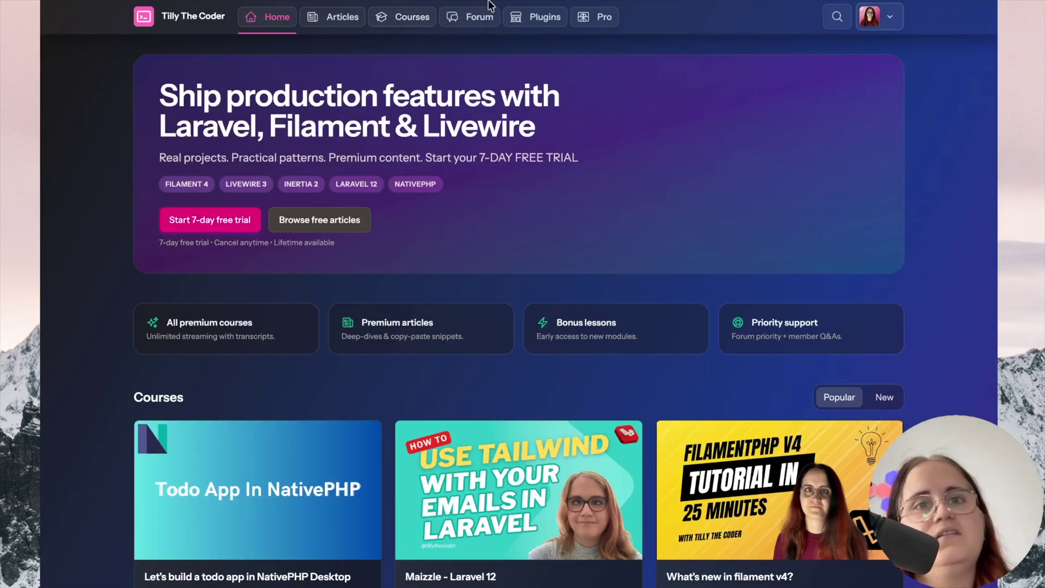
pyautogui.click(402, 16)
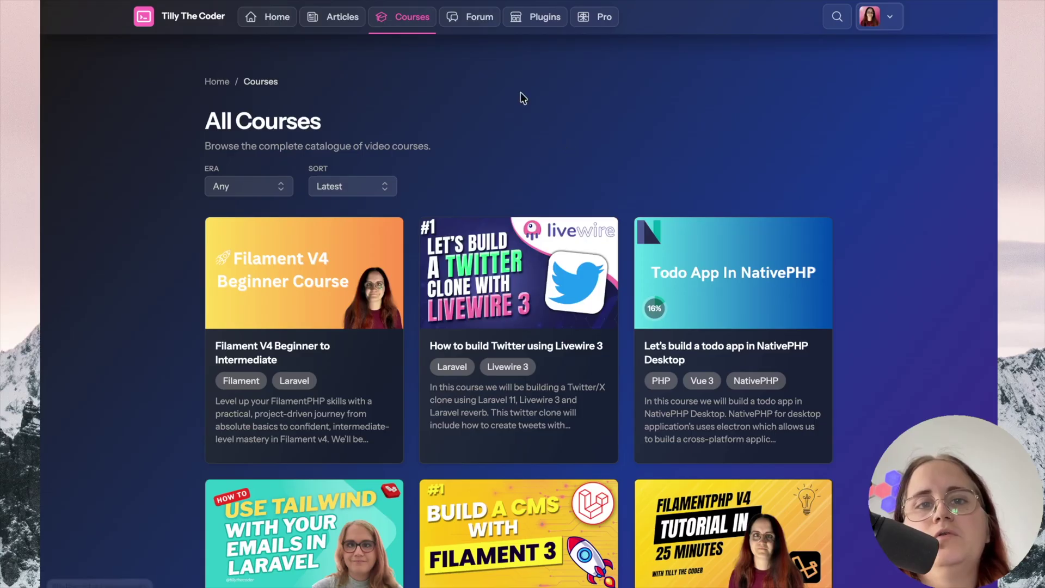
pyautogui.scroll(-3, 582, 196)
pyautogui.scroll(3, 572, 164)
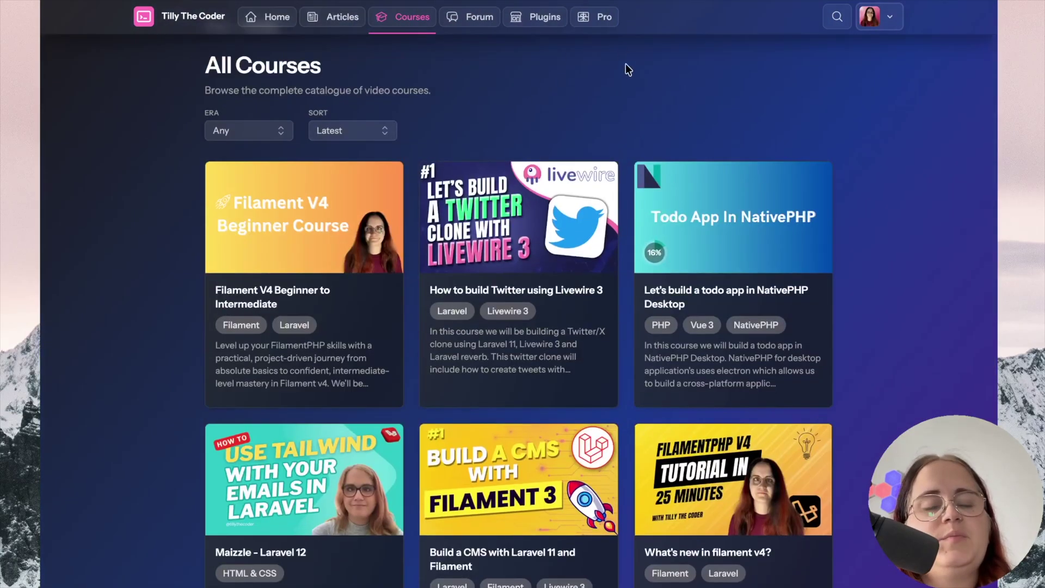
pyautogui.scroll(-2, 645, 97)
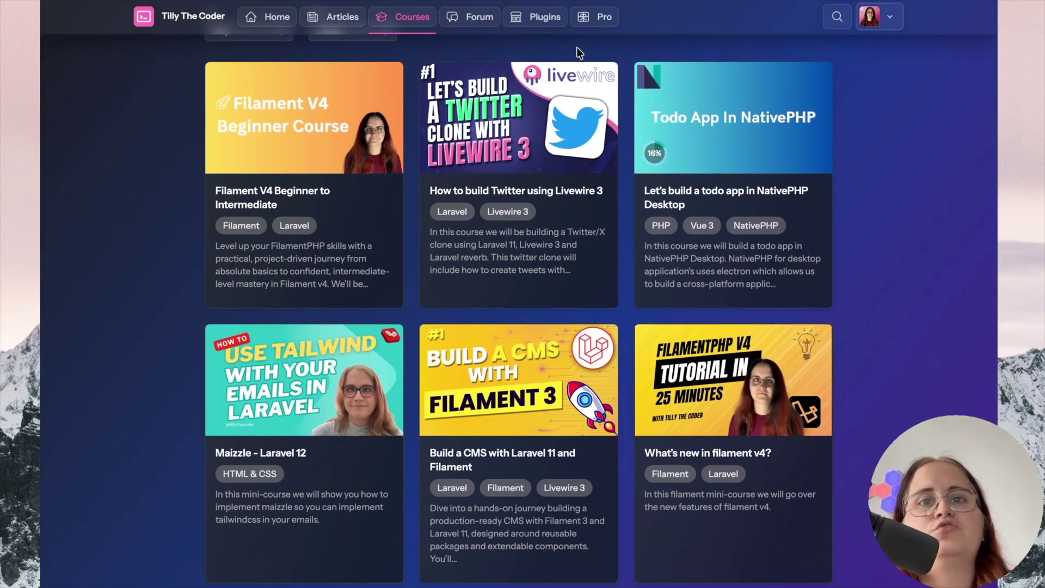
pyautogui.click(539, 16)
pyautogui.scroll(-2, 669, 410)
pyautogui.scroll(-1, 568, 290)
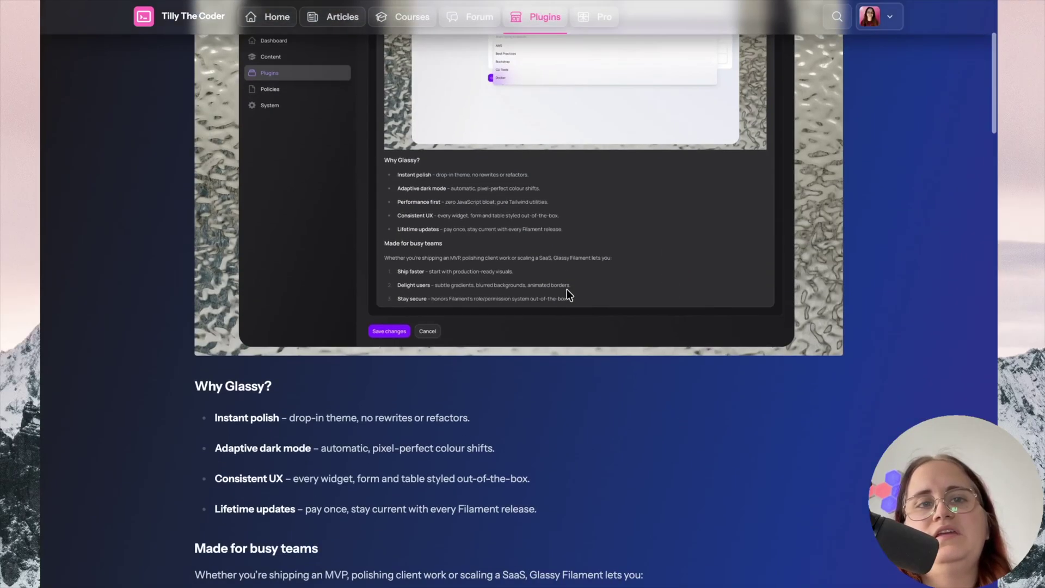
pyautogui.scroll(1, 594, 304)
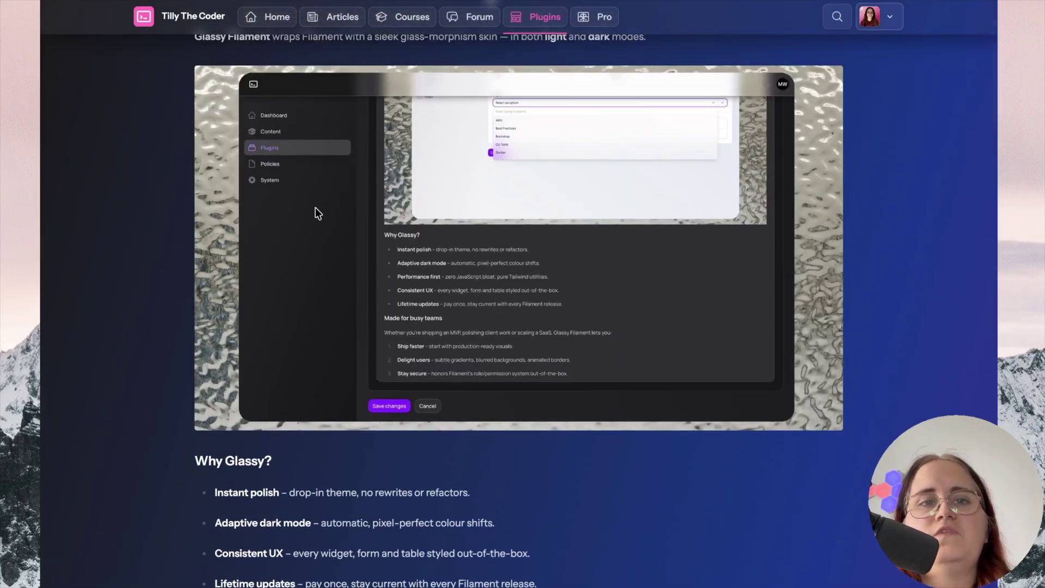
pyautogui.scroll(2, 315, 211)
pyautogui.scroll(-2, 373, 166)
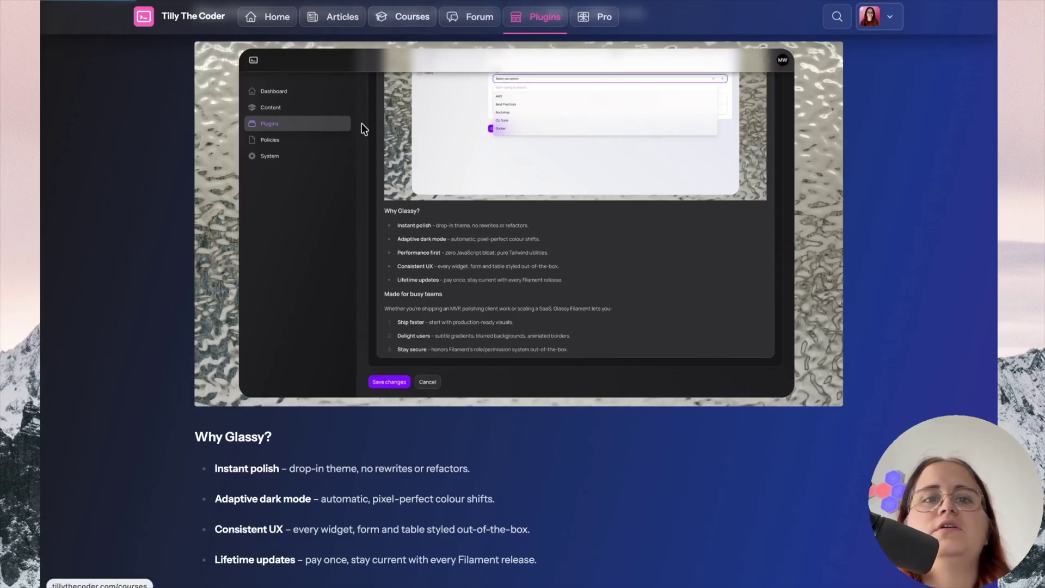
# - Revisit Courses, view the Pro pricing plans, and return to the glassy-themed homepage
pyautogui.click(405, 17)
pyautogui.scroll(-10, 571, 245)
pyautogui.scroll(6, 571, 204)
pyautogui.scroll(4, 615, 120)
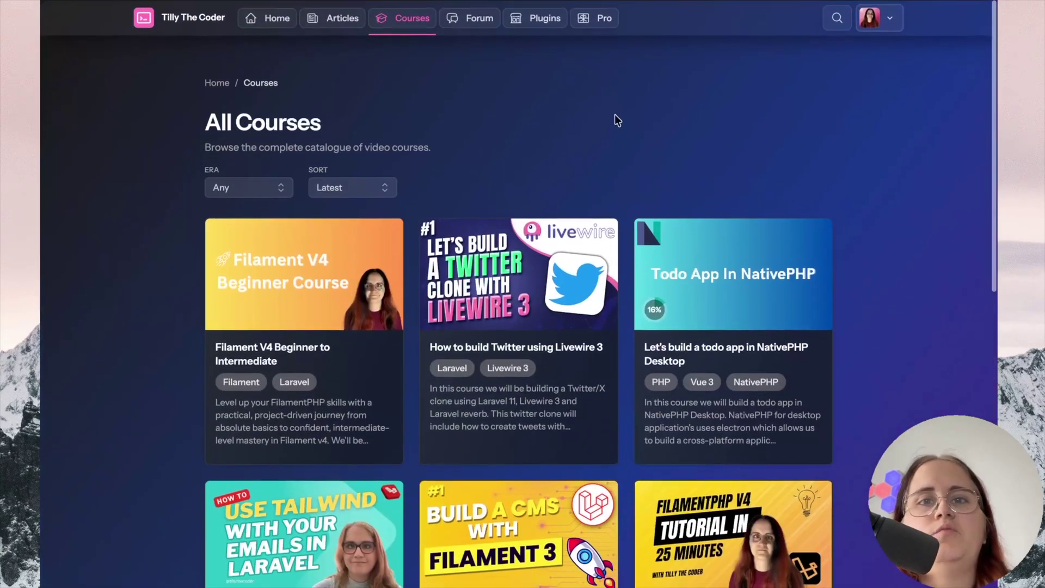
pyautogui.click(600, 18)
pyautogui.scroll(-5, 657, 404)
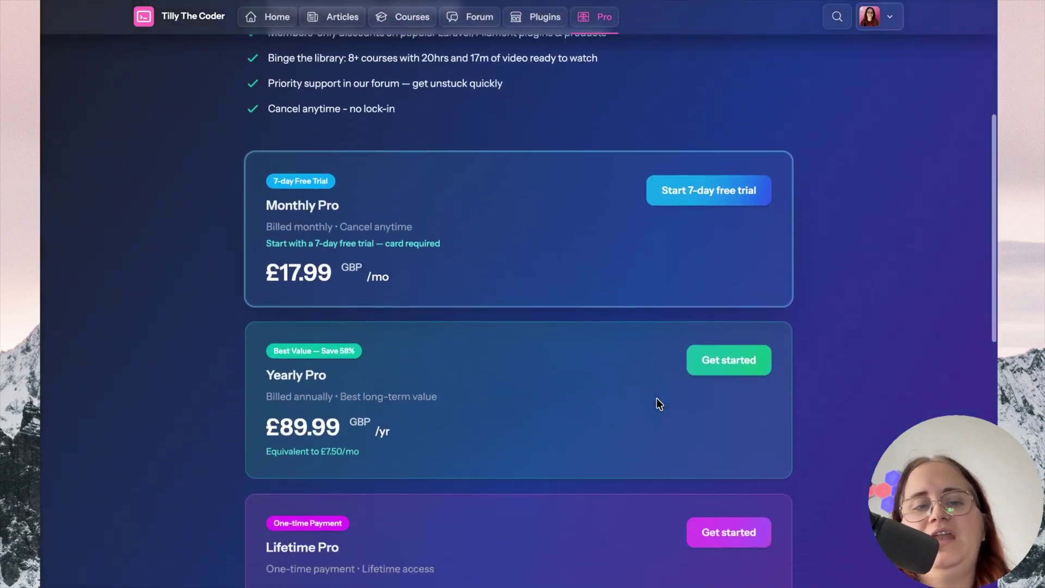
pyautogui.scroll(-2, 657, 404)
pyautogui.scroll(-5, 657, 403)
pyautogui.scroll(8, 657, 404)
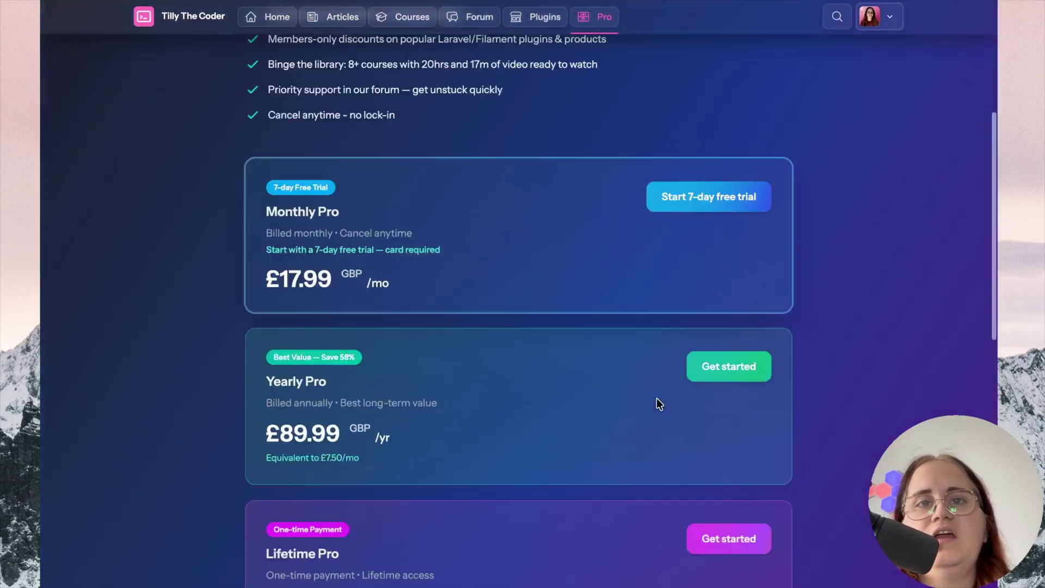
pyautogui.scroll(5, 657, 402)
pyautogui.click(263, 24)
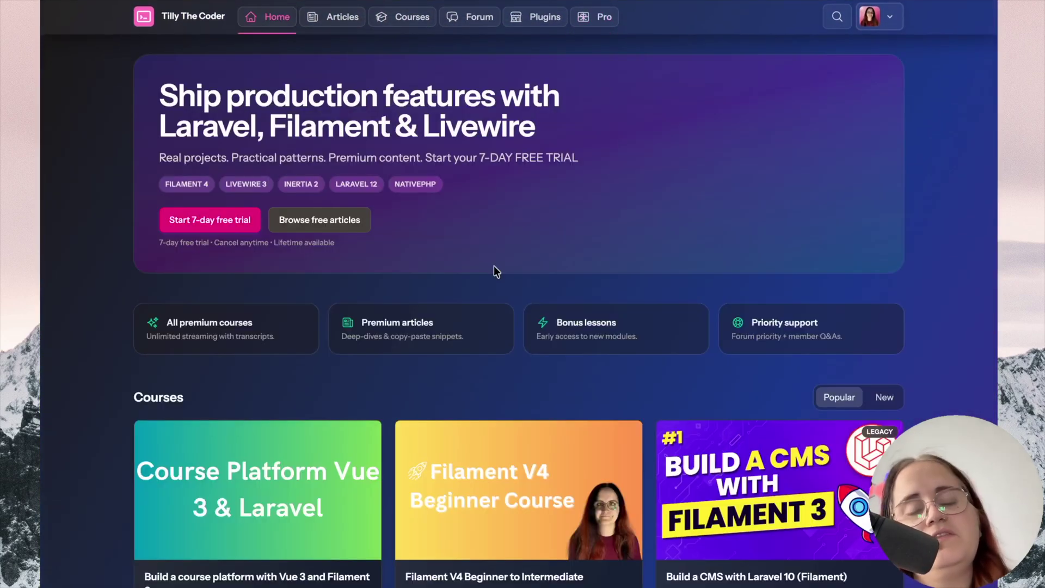